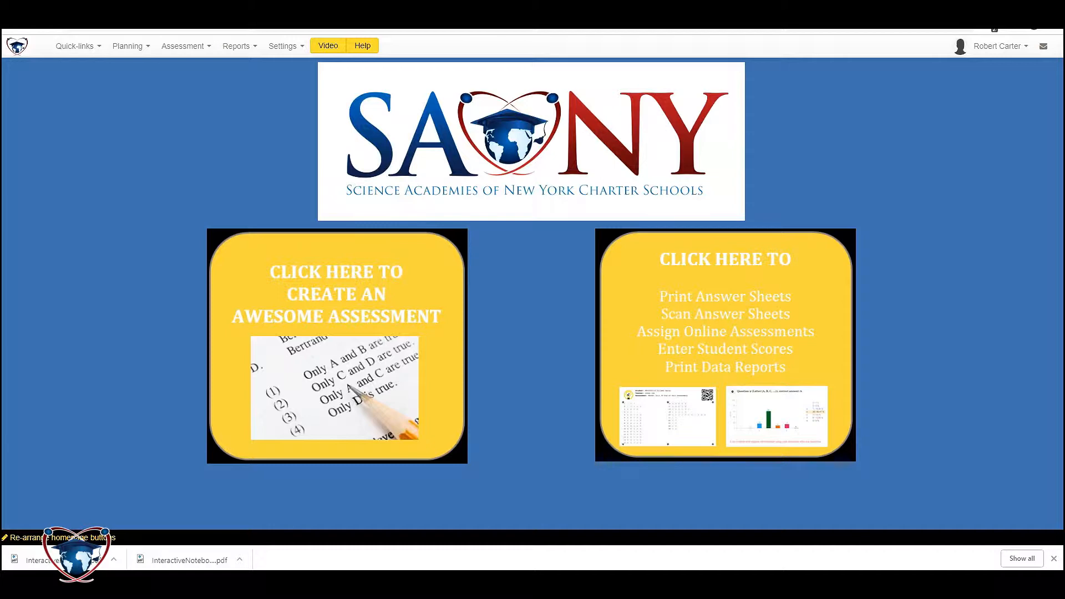
# Open the assessments area and look over the assessments in the SANY - Science Academies of New York test bank
pyautogui.click(362, 290)
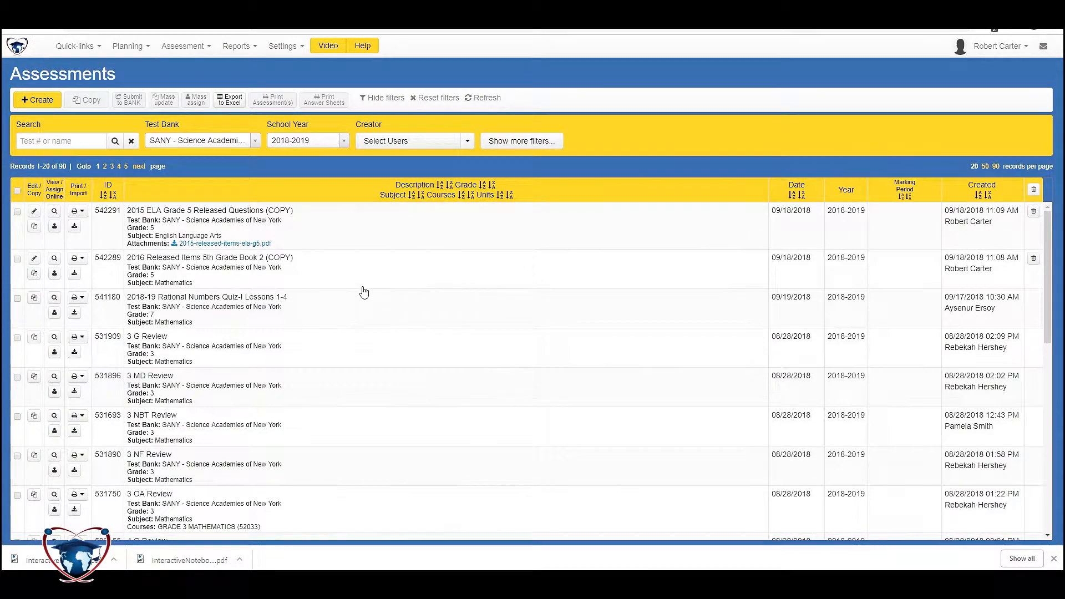
pyautogui.scroll(-2, 216, 360)
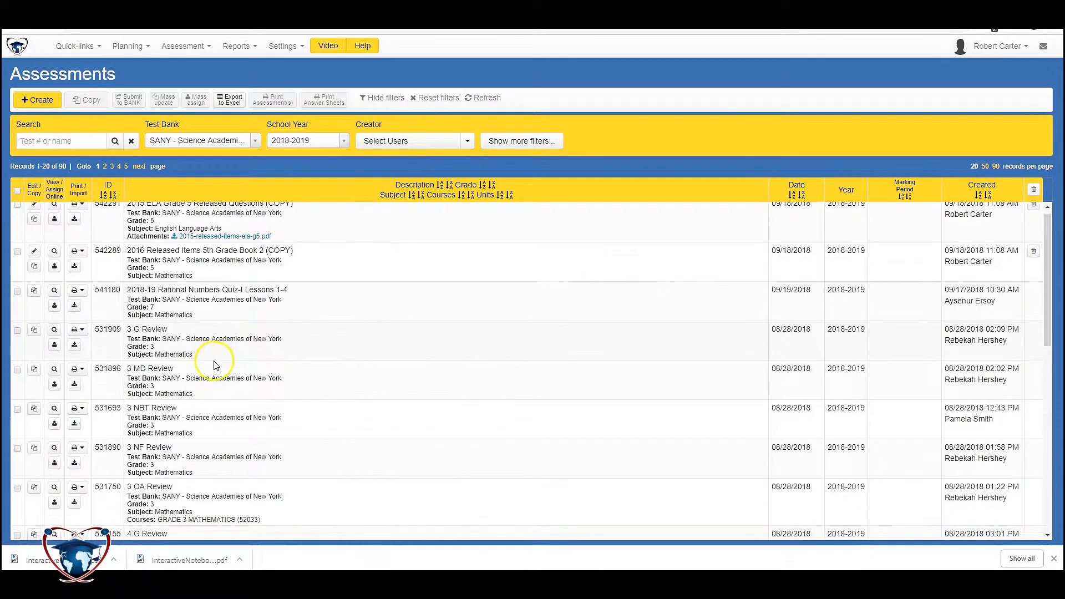
pyautogui.click(231, 135)
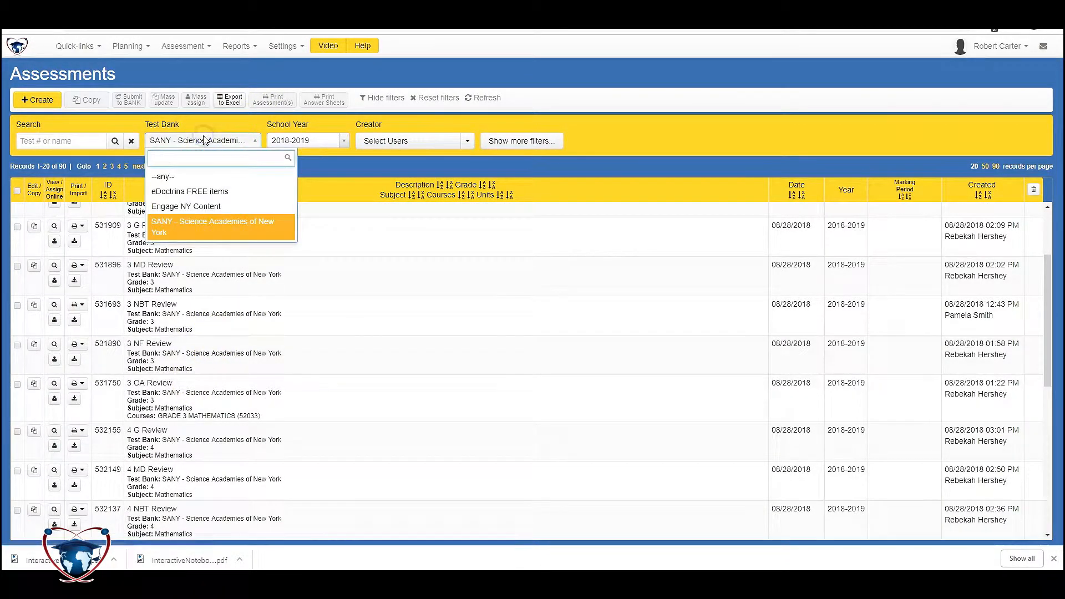
pyautogui.click(214, 222)
pyautogui.scroll(-2, 213, 405)
pyautogui.scroll(-3, 211, 408)
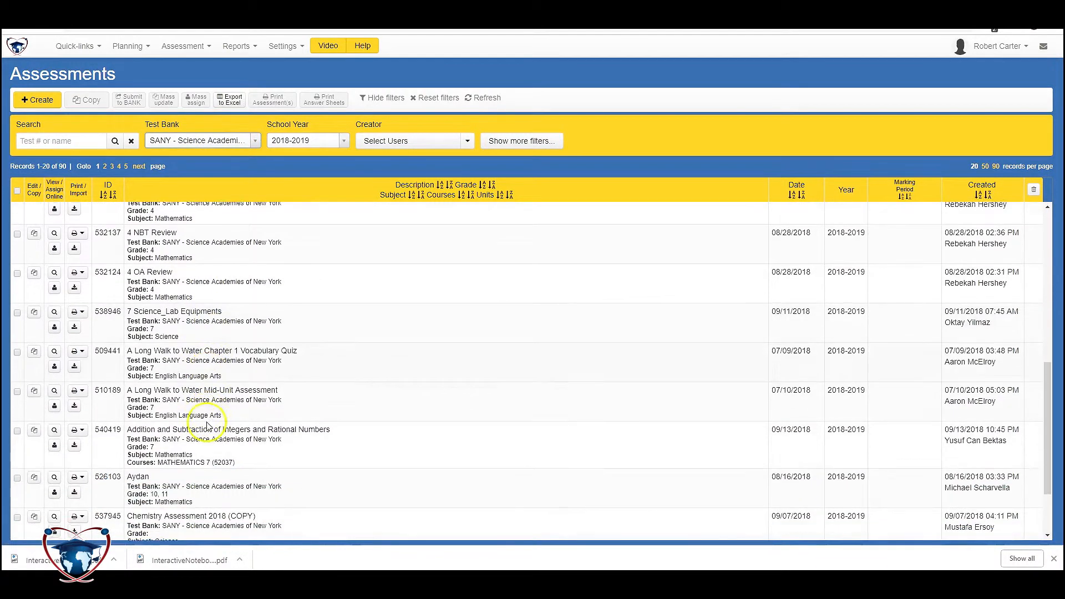
pyautogui.scroll(7, 205, 410)
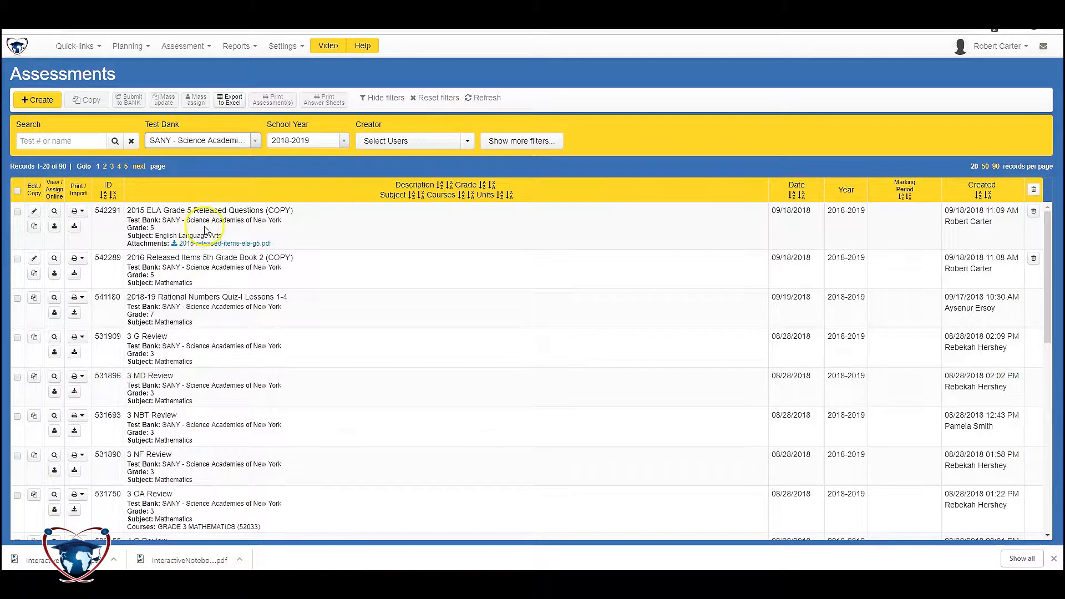
# Start a new assessment named Test123 for grade 5 with the type Grade Level
pyautogui.click(20, 100)
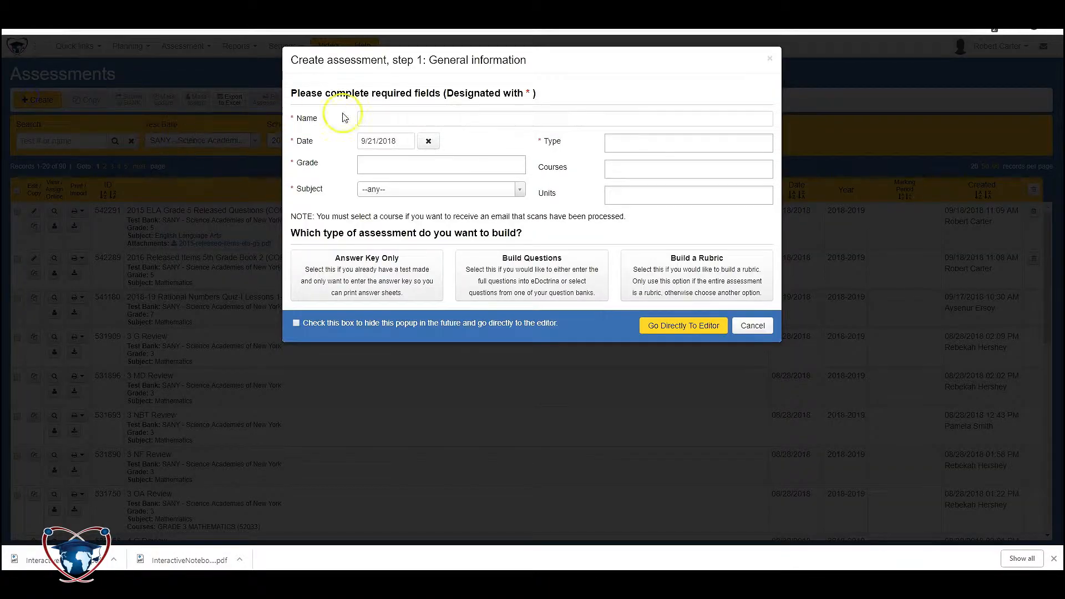
pyautogui.click(376, 120)
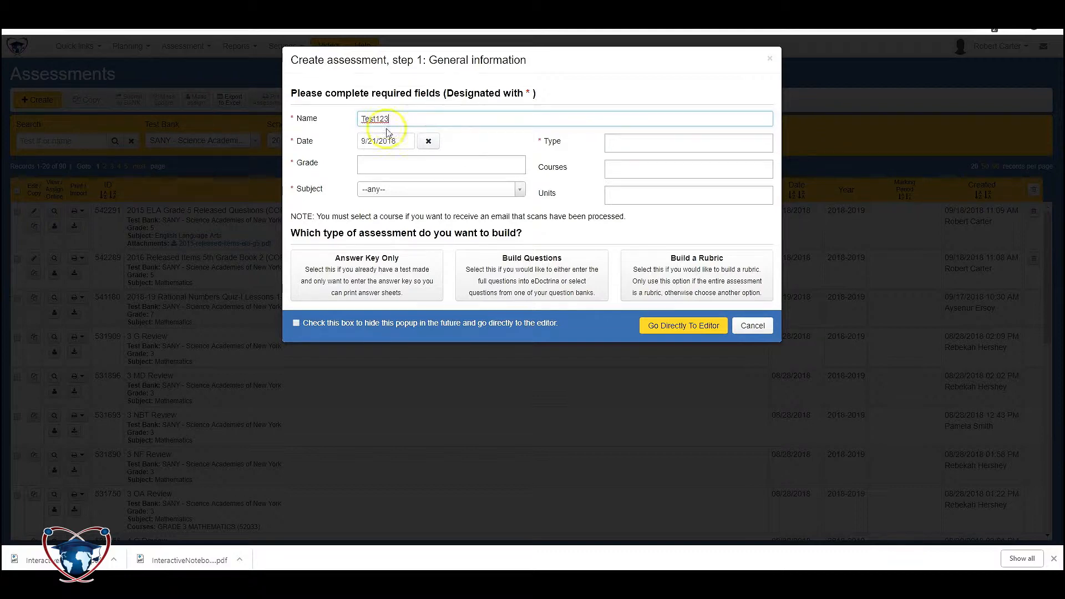
pyautogui.click(387, 163)
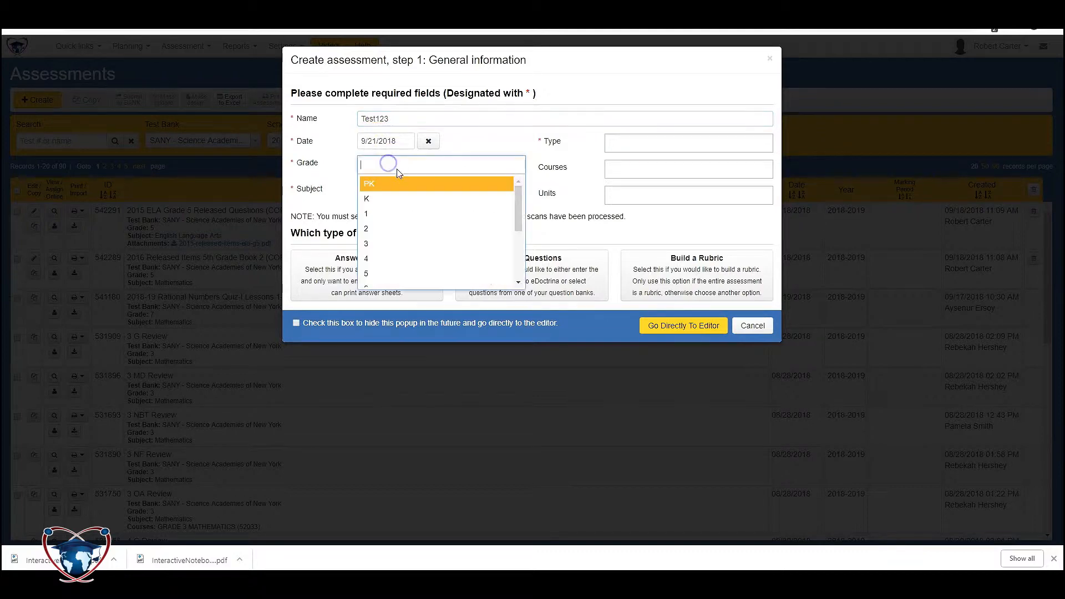
pyautogui.click(383, 273)
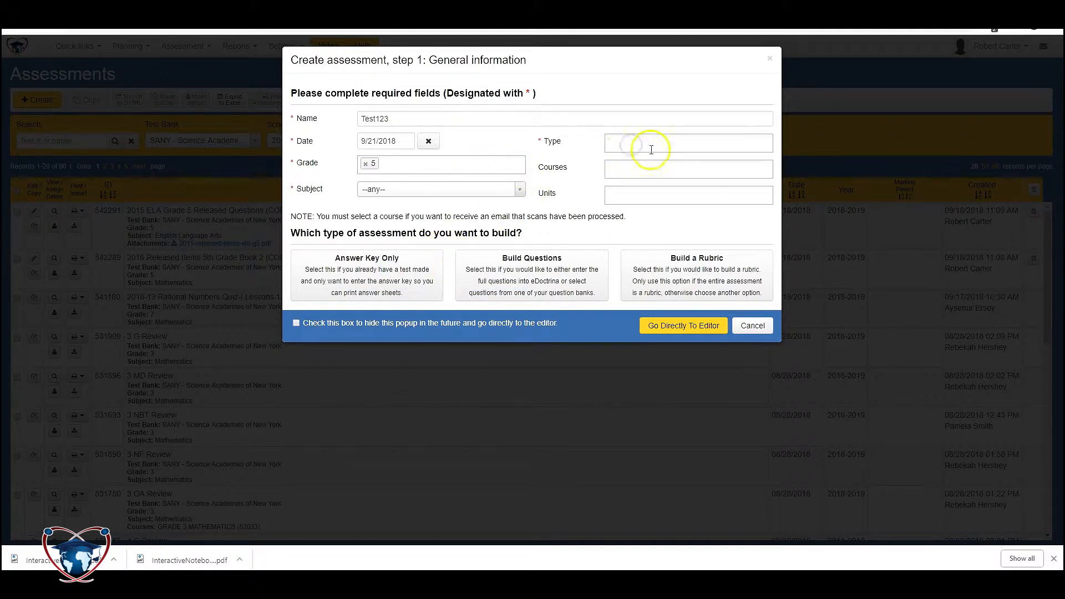
pyautogui.click(649, 147)
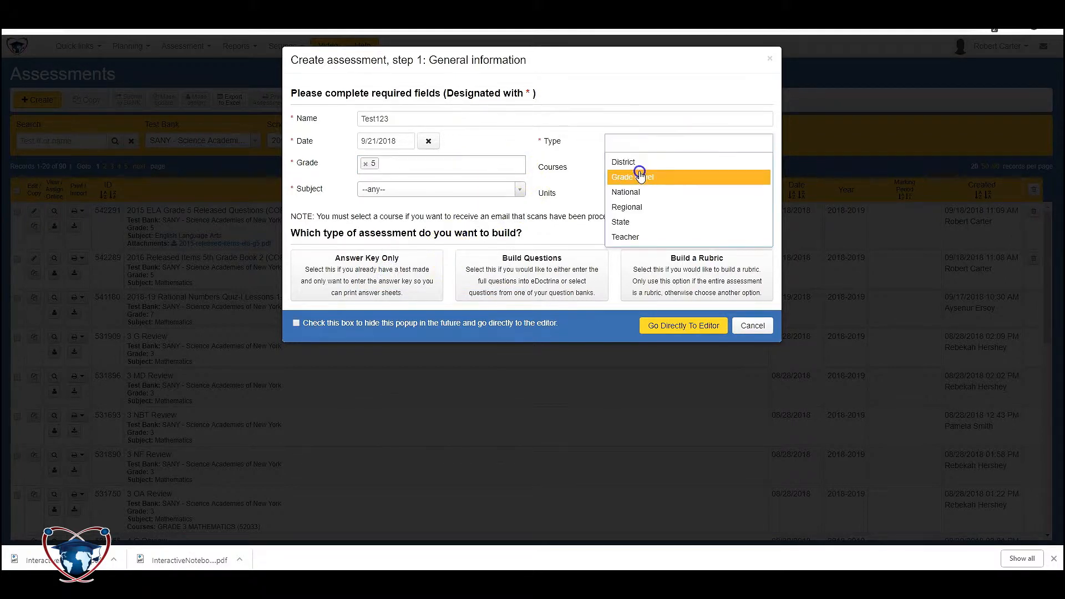
pyautogui.click(638, 173)
# Assign the course SCIENCE 5 (53235) to the new assessment and set its subject to Science
pyautogui.click(632, 170)
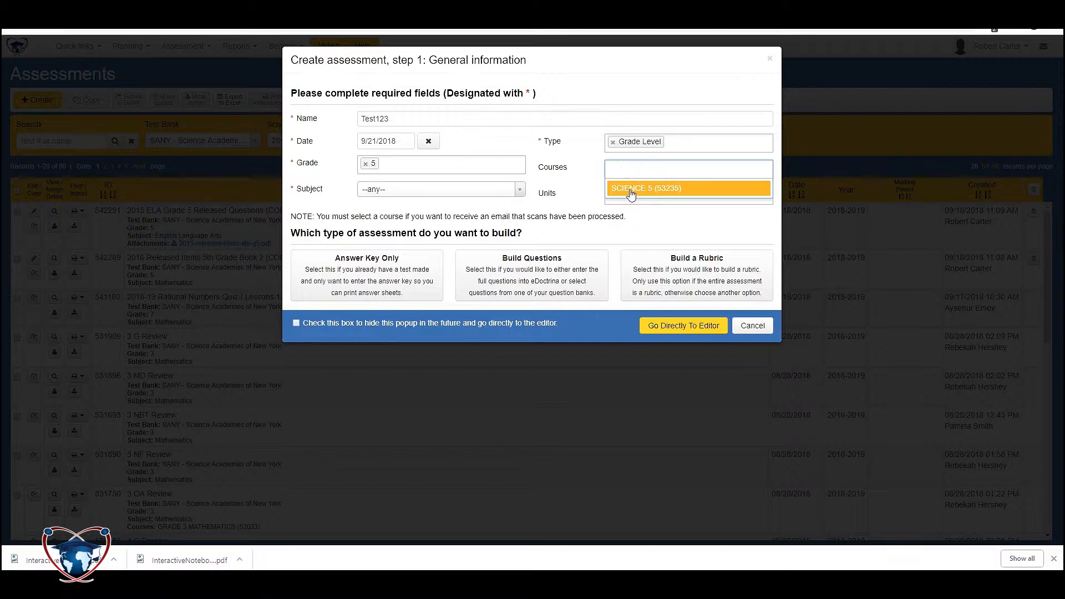
pyautogui.click(634, 191)
pyautogui.click(633, 193)
pyautogui.click(632, 193)
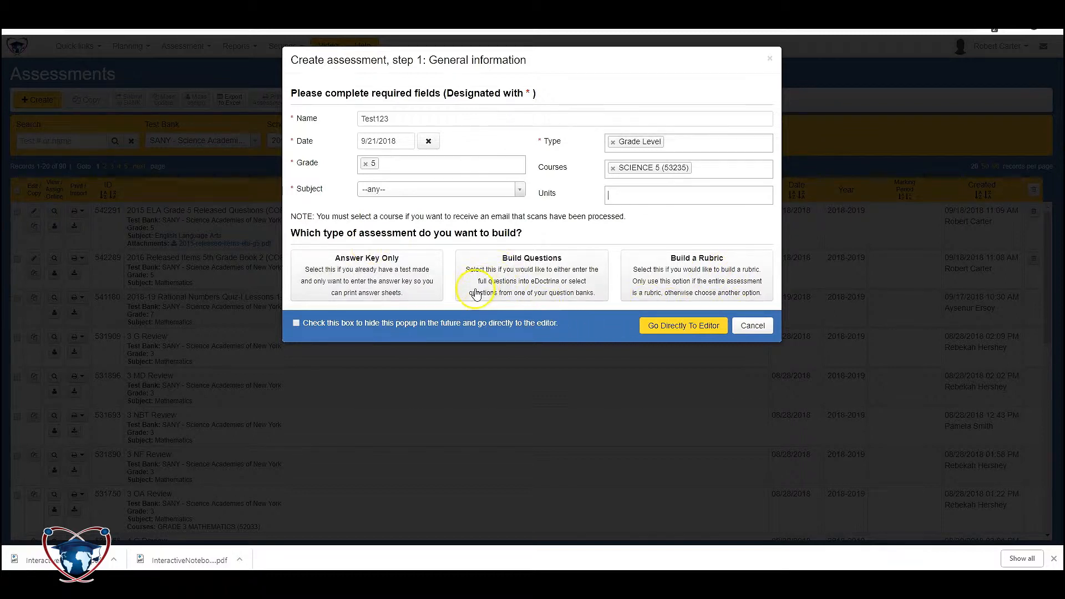
pyautogui.click(505, 271)
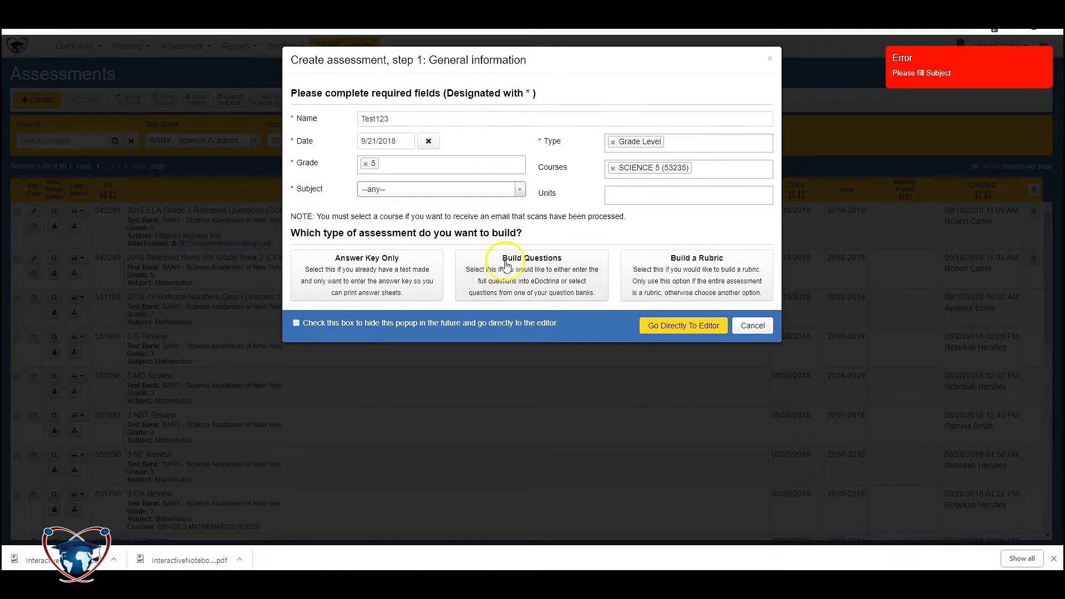
pyautogui.click(422, 191)
pyautogui.scroll(-10, 410, 275)
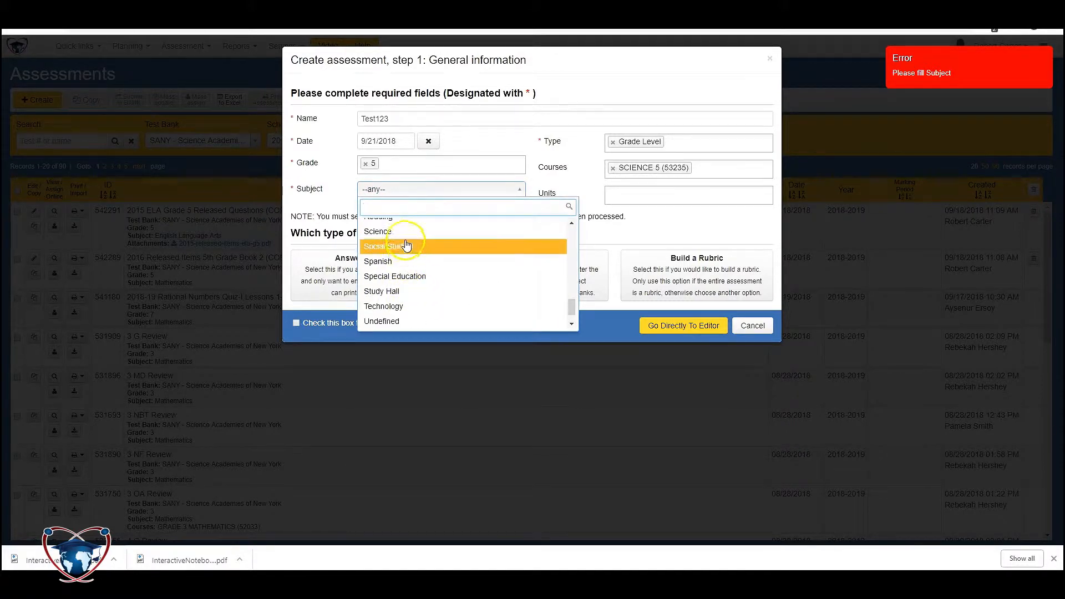
pyautogui.click(404, 233)
# Choose to build the assessment from a question bank, and open the question bank from Test123's editor
pyautogui.click(523, 266)
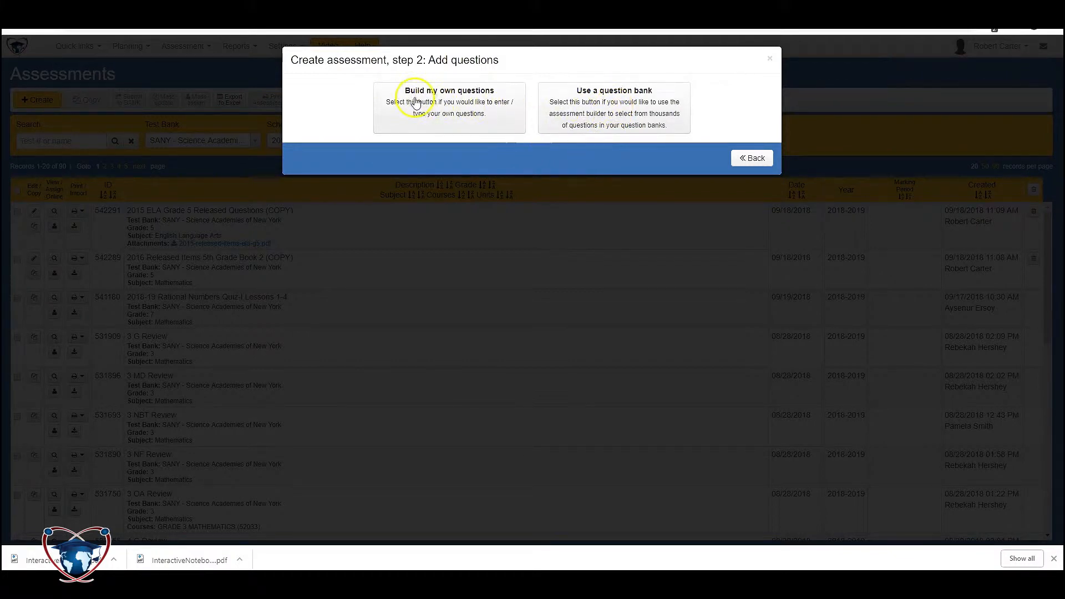
pyautogui.click(594, 106)
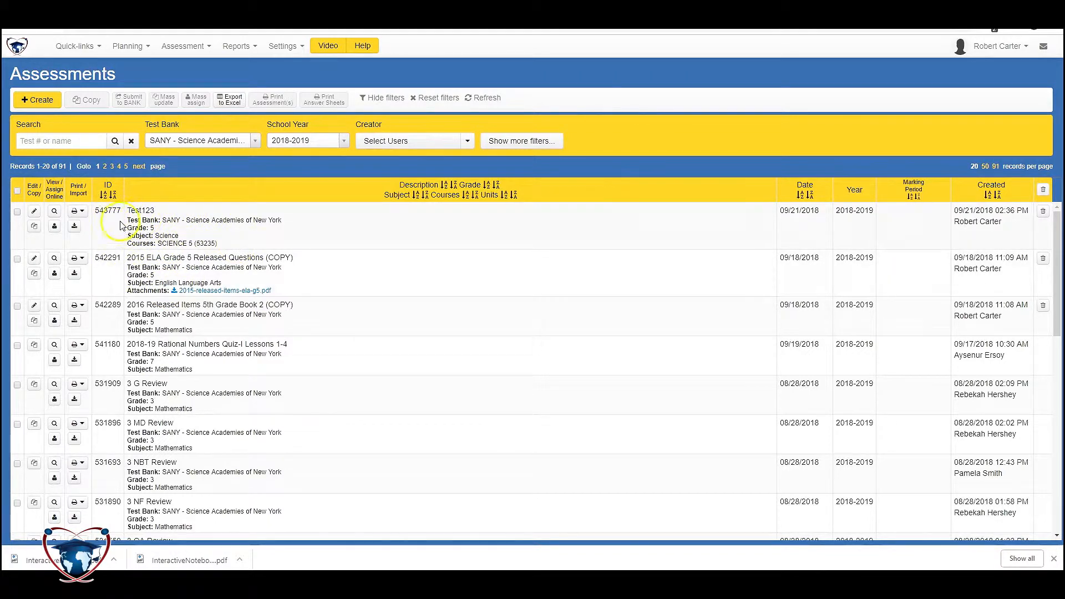
pyautogui.click(34, 216)
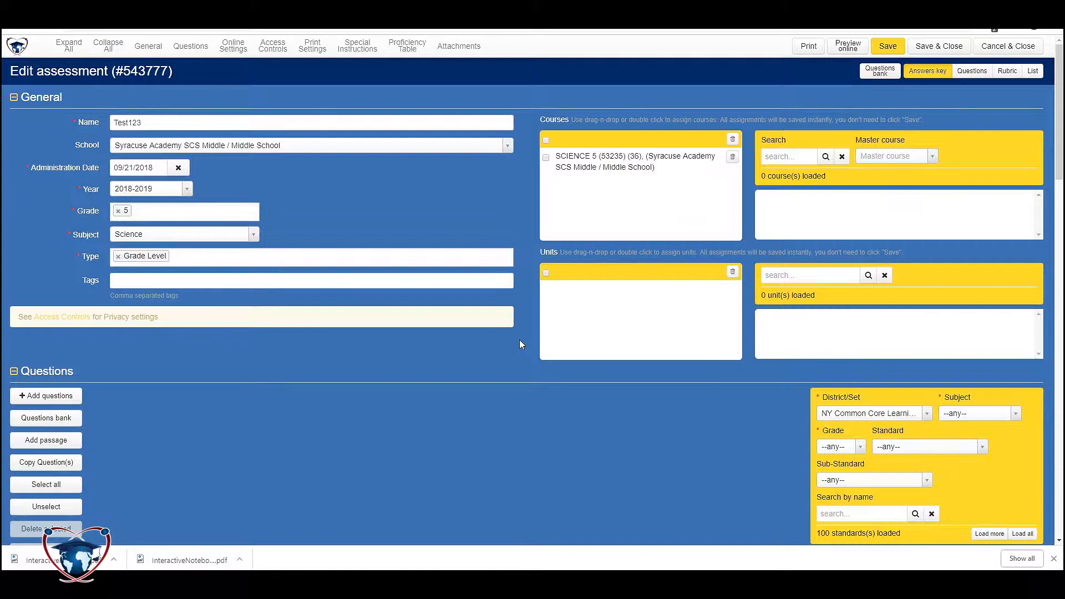
pyautogui.click(43, 419)
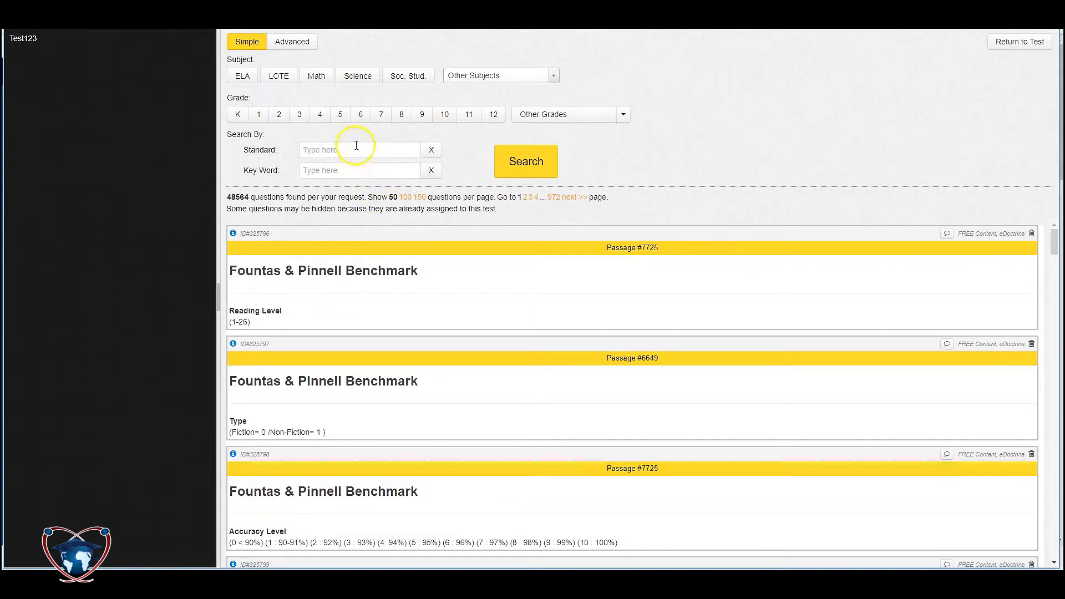
# Search the question bank for grade 5 Science questions
pyautogui.click(359, 78)
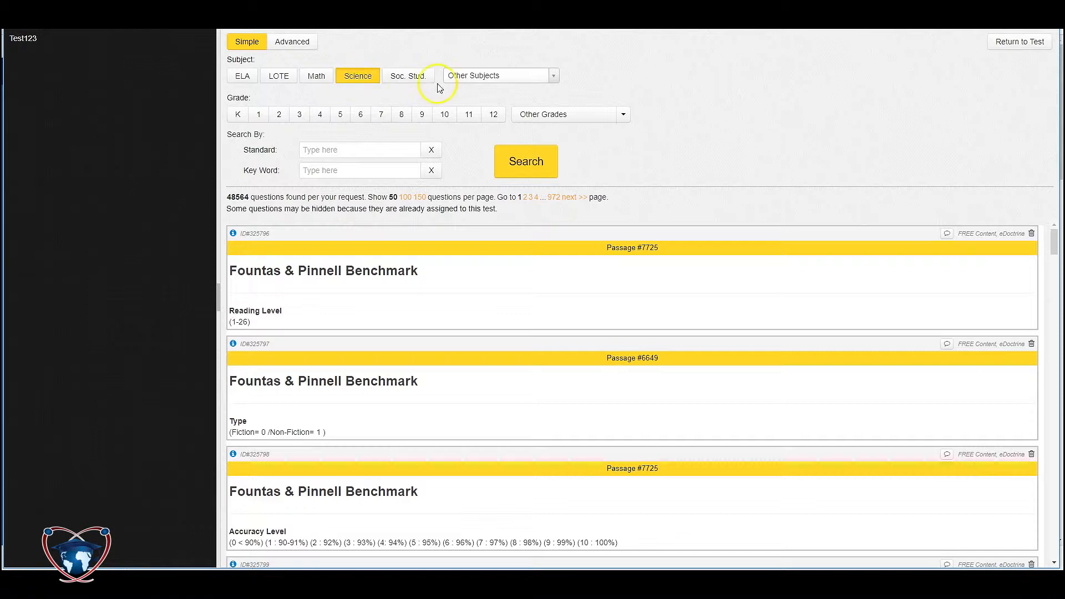
pyautogui.click(341, 115)
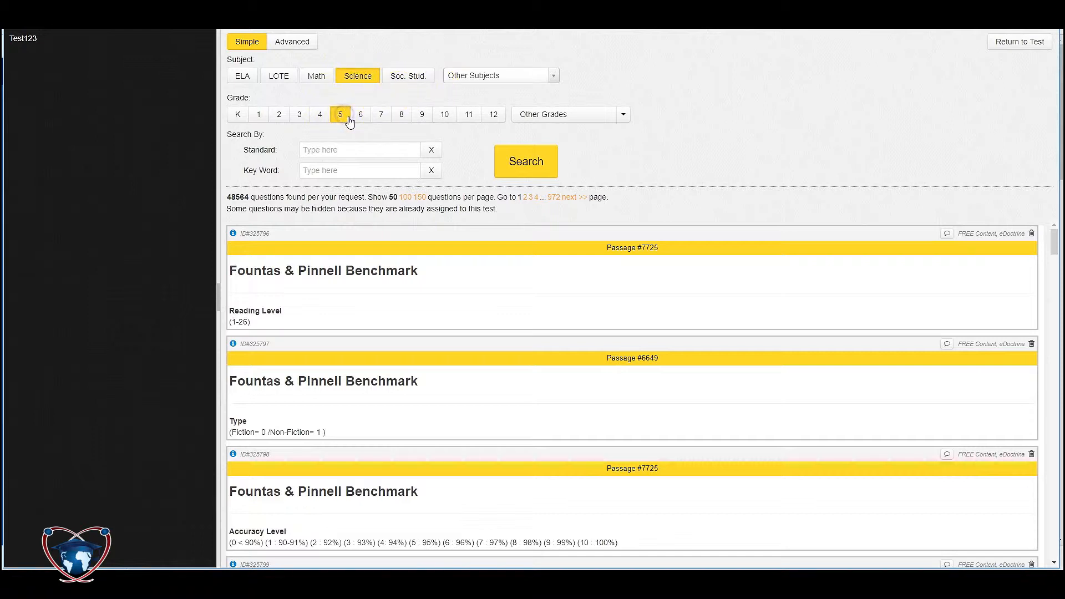
pyautogui.click(515, 162)
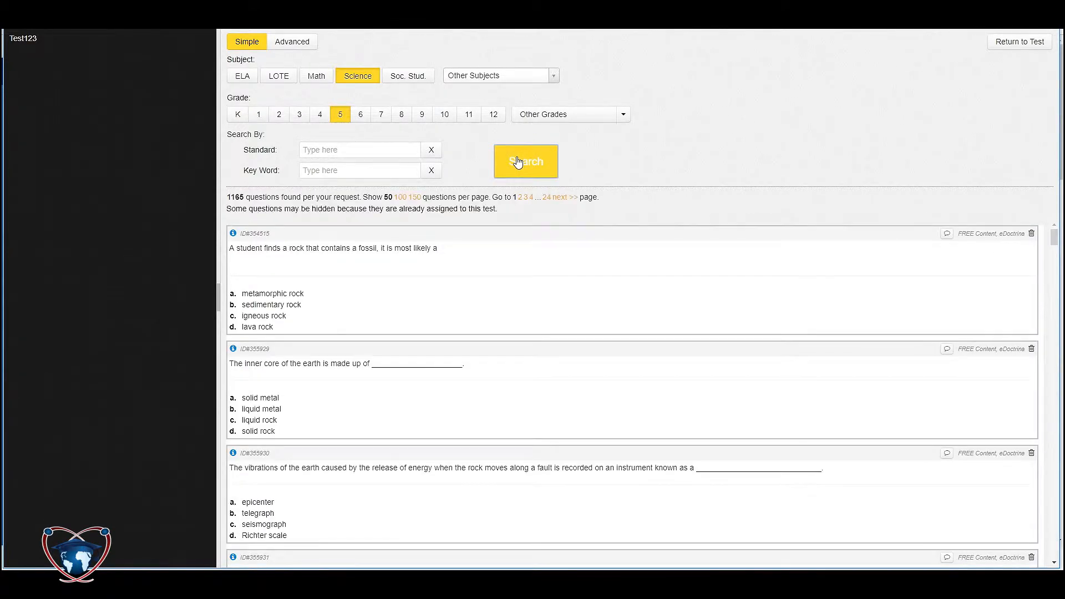
pyautogui.click(372, 145)
# Add the questions on the rock containing a fossil, the earthquake recording instrument, earthquake wave damage and Wegener's continental drift to Test123
pyautogui.moveTo(585, 271); pyautogui.dragTo(34, 61)
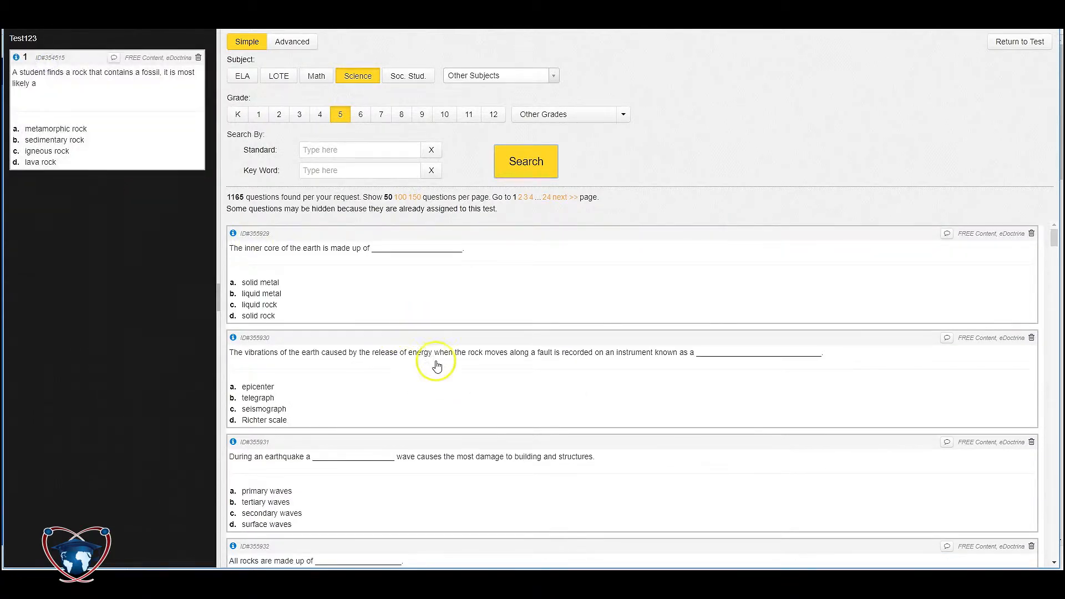
pyautogui.scroll(-2, 436, 366)
pyautogui.moveTo(399, 381); pyautogui.dragTo(50, 259)
pyautogui.moveTo(335, 274); pyautogui.dragTo(52, 340)
pyautogui.scroll(-3, 340, 381)
pyautogui.moveTo(343, 391); pyautogui.dragTo(49, 472)
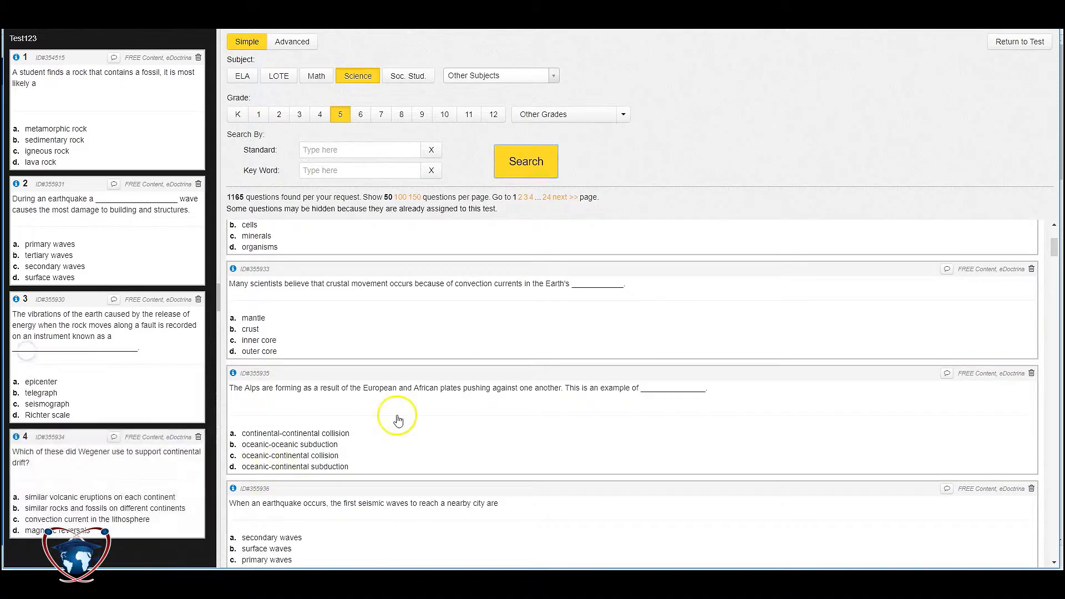
# Add further questions to Test123, including those on Earth's layer temperatures, the broken crust and upper mantle, and radioisotope decay modes
pyautogui.scroll(-3, 398, 419)
pyautogui.moveTo(392, 413); pyautogui.dragTo(53, 321)
pyautogui.moveTo(467, 380); pyautogui.dragTo(209, 276)
pyautogui.moveTo(364, 346); pyautogui.dragTo(51, 322)
pyautogui.scroll(-3, 333, 410)
pyautogui.moveTo(317, 360); pyautogui.dragTo(62, 246)
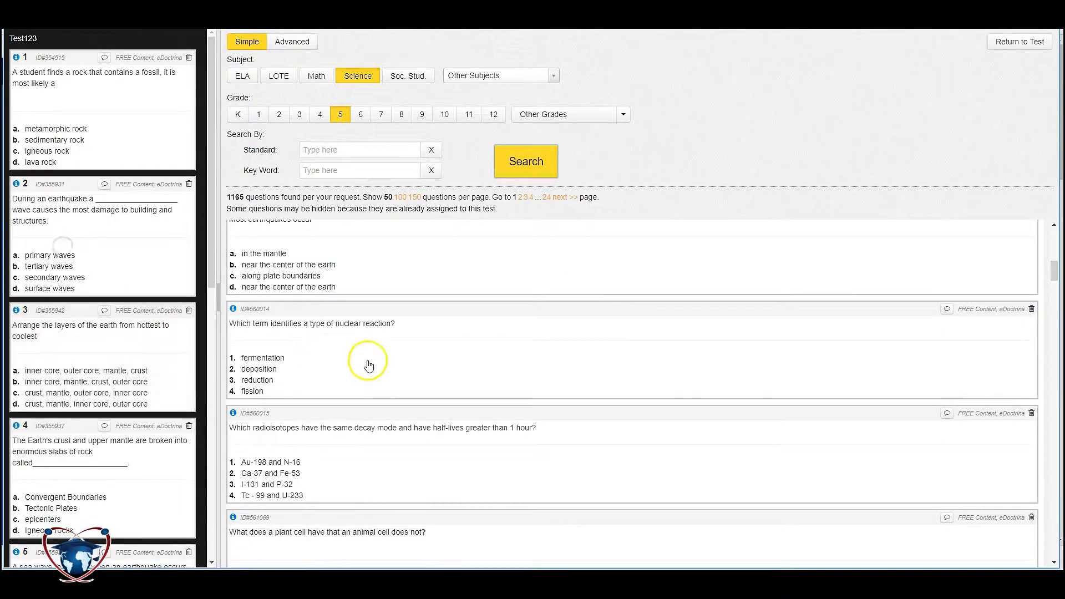
pyautogui.scroll(-4, 366, 355)
pyautogui.moveTo(266, 256); pyautogui.dragTo(17, 209)
# Look through more of the grade 5 Science questions in the bank, and return to the test
pyautogui.scroll(-3, 364, 392)
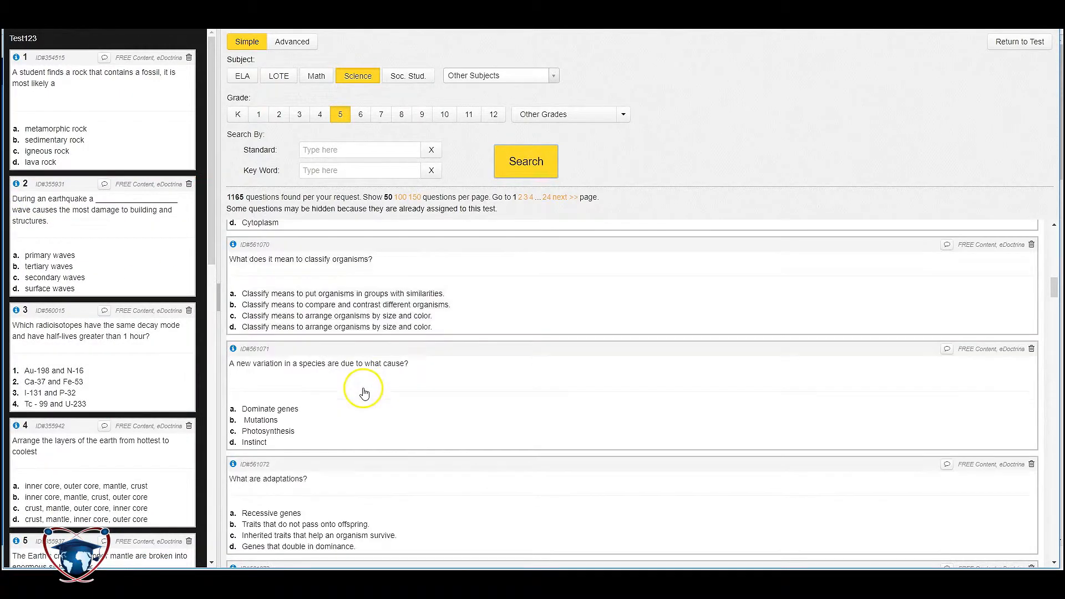
pyautogui.scroll(-12, 360, 391)
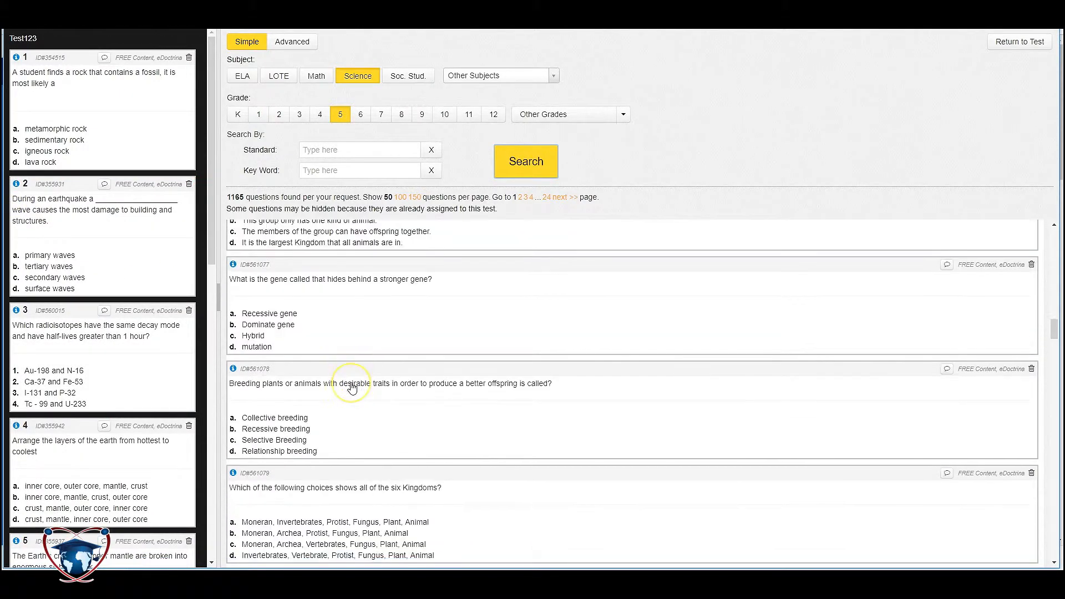
pyautogui.scroll(-10, 353, 387)
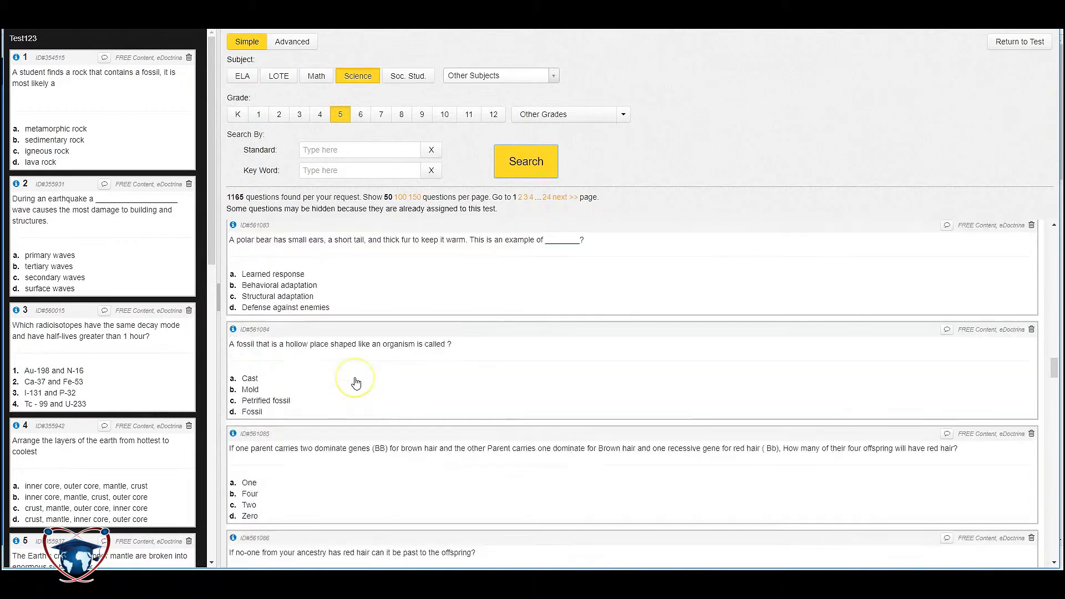
pyautogui.scroll(-4, 355, 383)
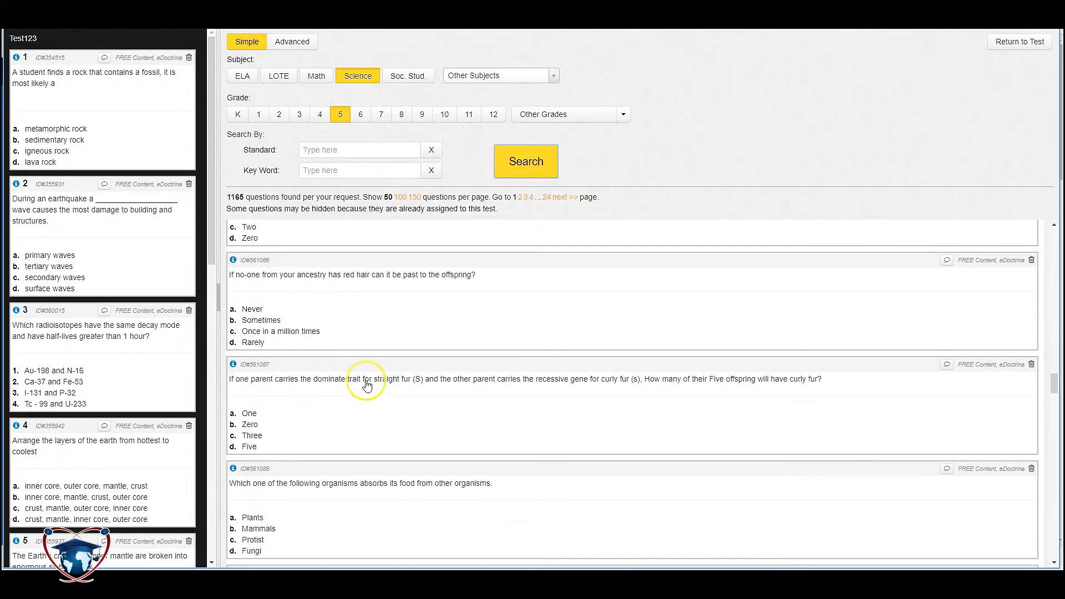
pyautogui.scroll(-10, 365, 378)
pyautogui.scroll(-5, 415, 355)
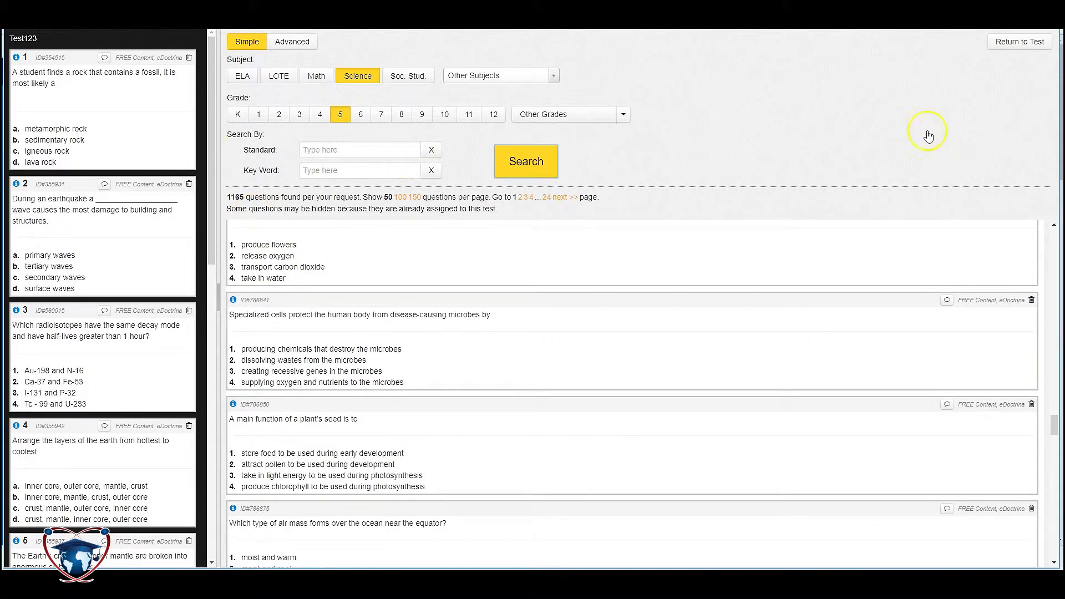
pyautogui.click(1006, 42)
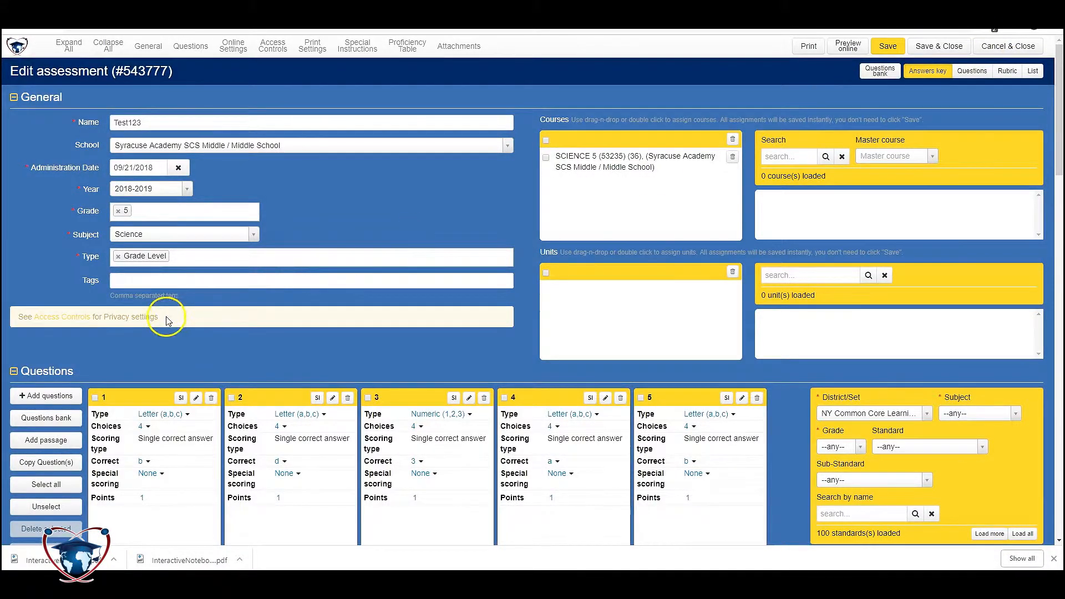
# Open question 1 of the test for editing, using the manual link to get past the popup blocker
pyautogui.scroll(-1, 146, 331)
pyautogui.scroll(-3, 224, 294)
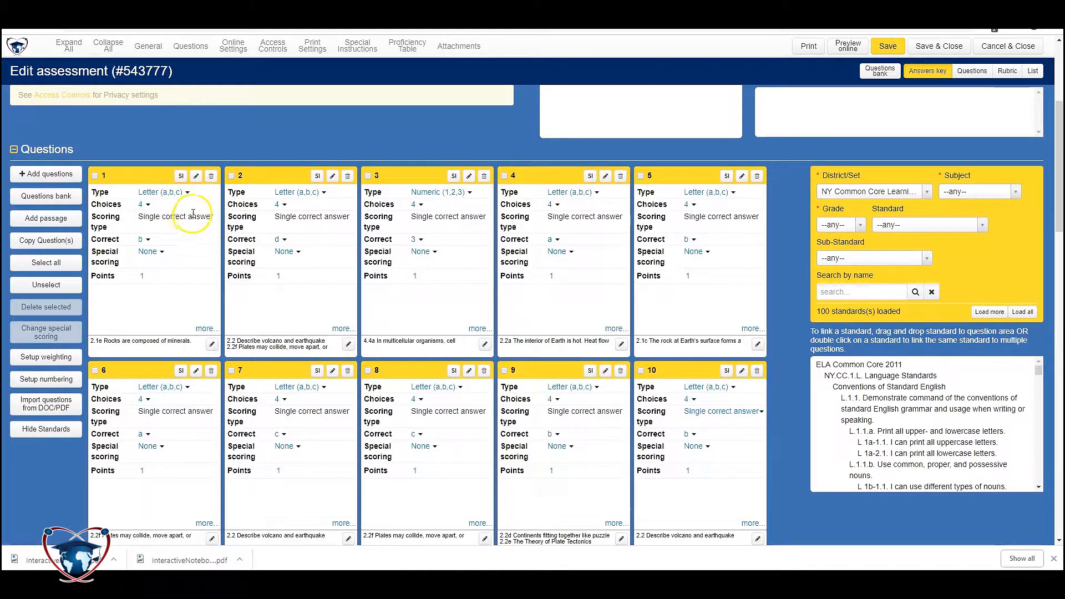
pyautogui.click(197, 176)
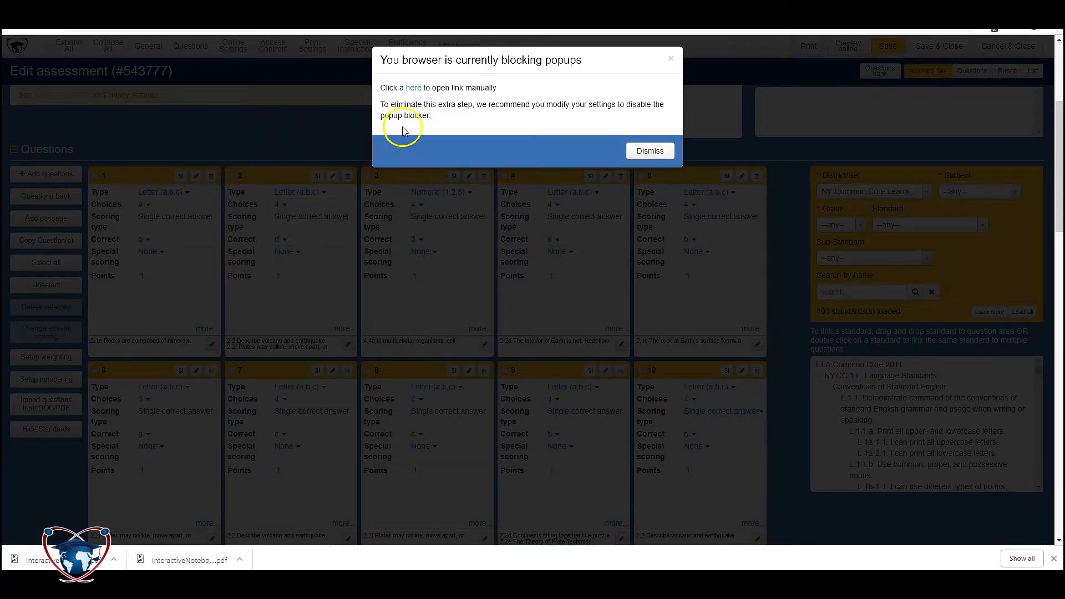
pyautogui.click(413, 88)
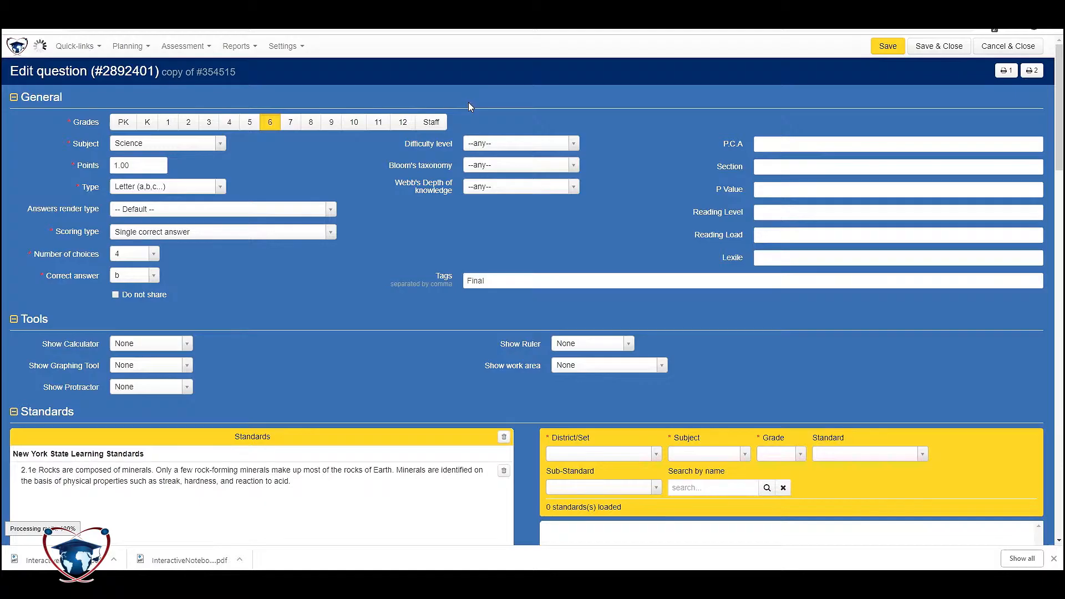
# Review the learning standard linked to the fossil rock question and its question text
pyautogui.scroll(-4, 267, 309)
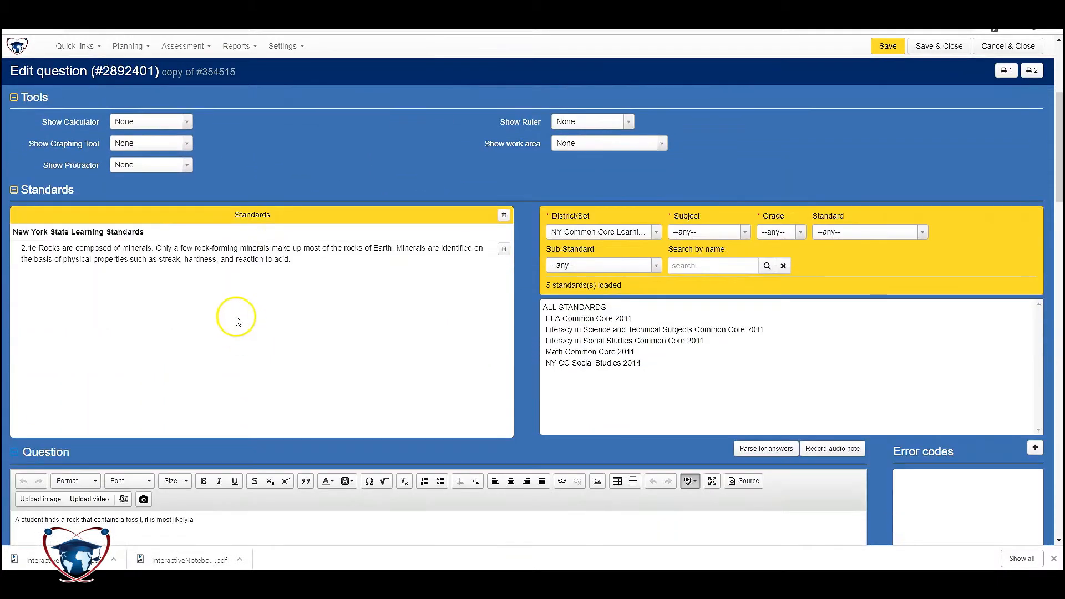
pyautogui.click(239, 265)
pyautogui.click(313, 257)
pyautogui.scroll(-2, 240, 363)
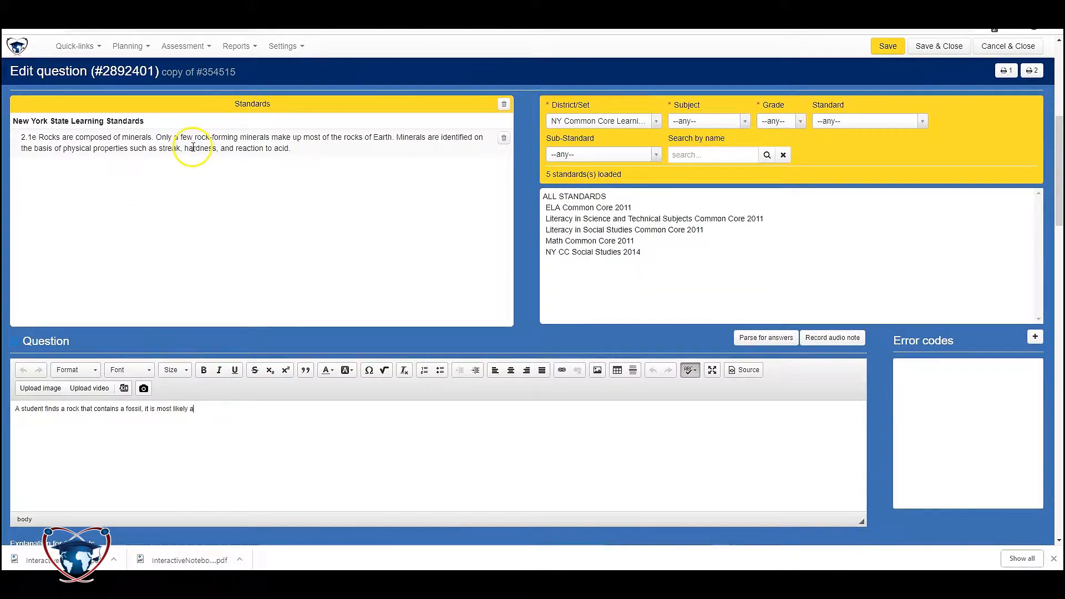
# Review the fossil rock question's text and its section for an explanation for students
pyautogui.scroll(-2, 240, 371)
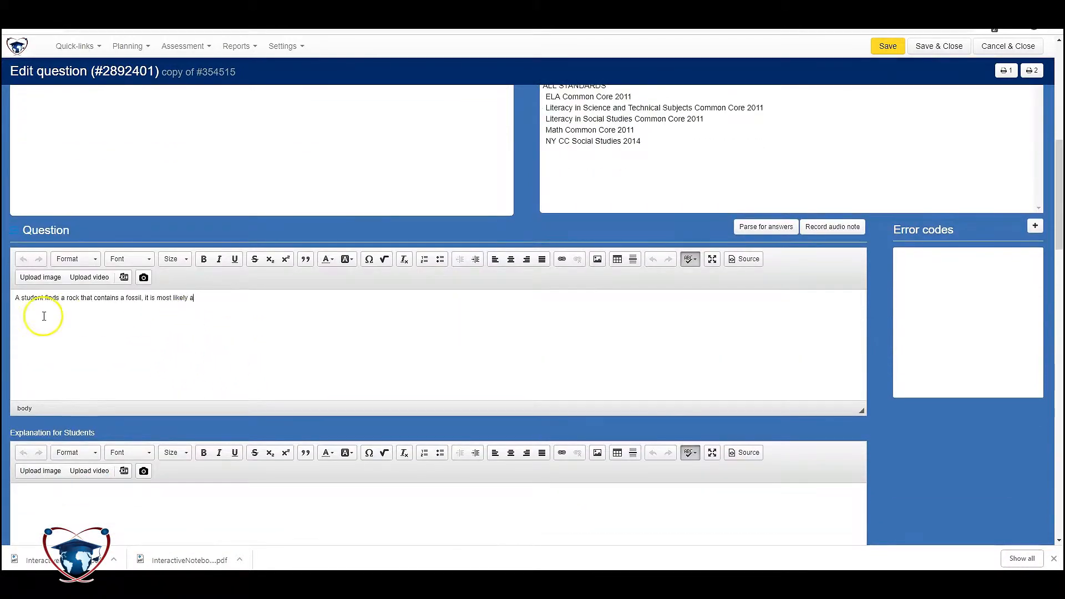
pyautogui.scroll(-2, 153, 311)
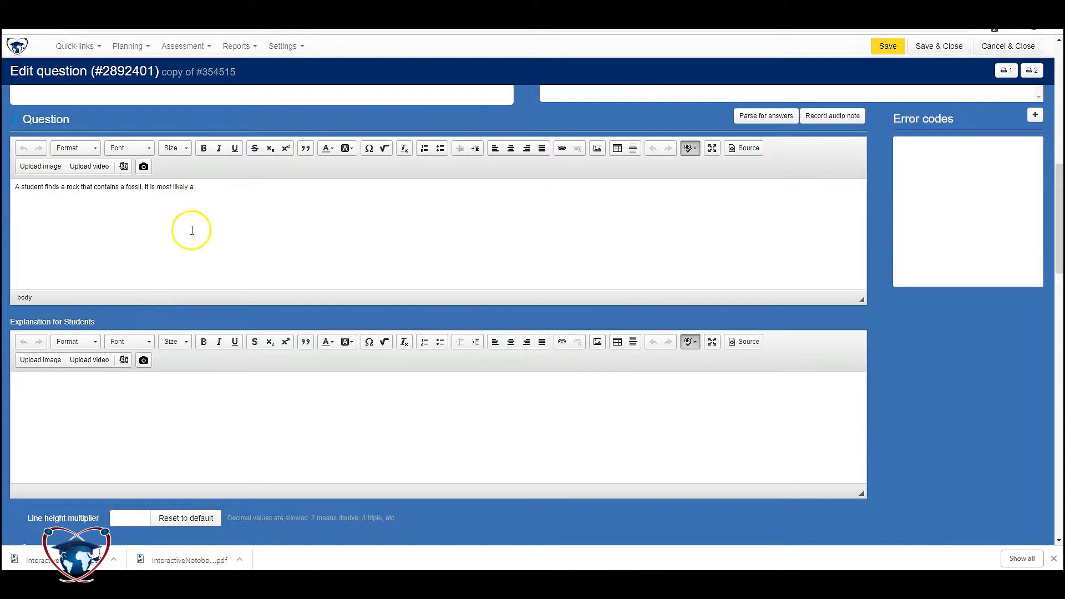
pyautogui.scroll(-3, 197, 248)
pyautogui.scroll(-2, 198, 244)
pyautogui.scroll(6, 205, 250)
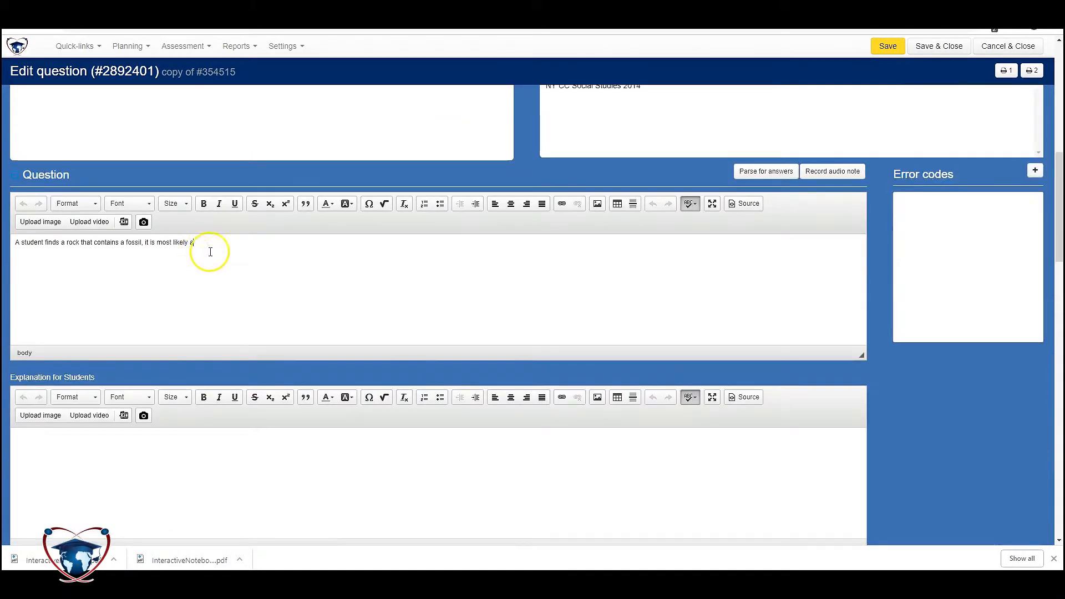
pyautogui.click(251, 277)
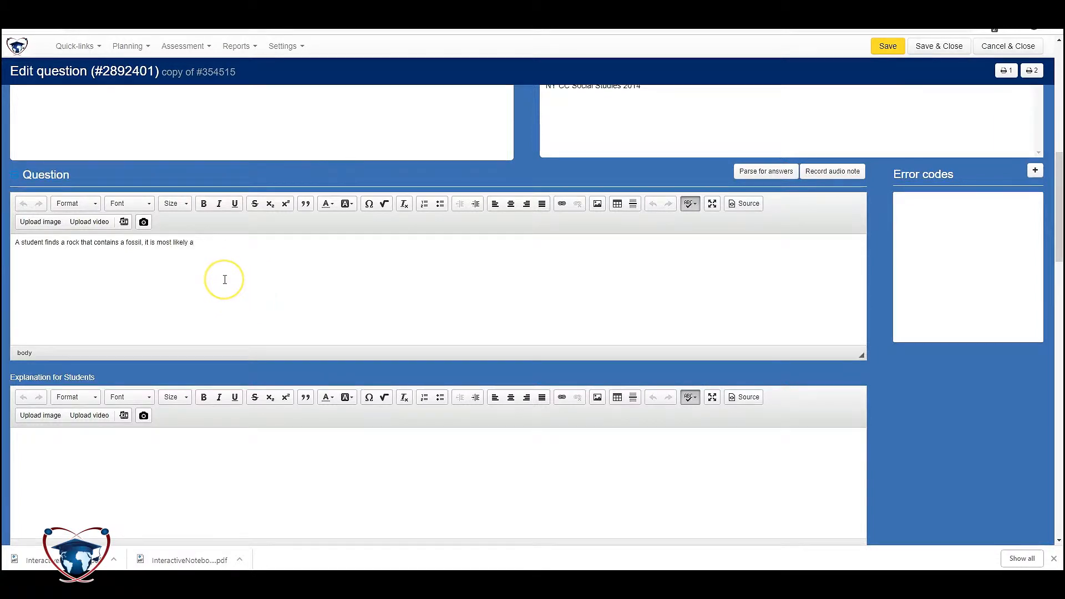
# Review answer choices a to d of the fossil rock question, including the correct answer marking and rationale fields
pyautogui.scroll(-4, 222, 305)
pyautogui.scroll(-5, 209, 342)
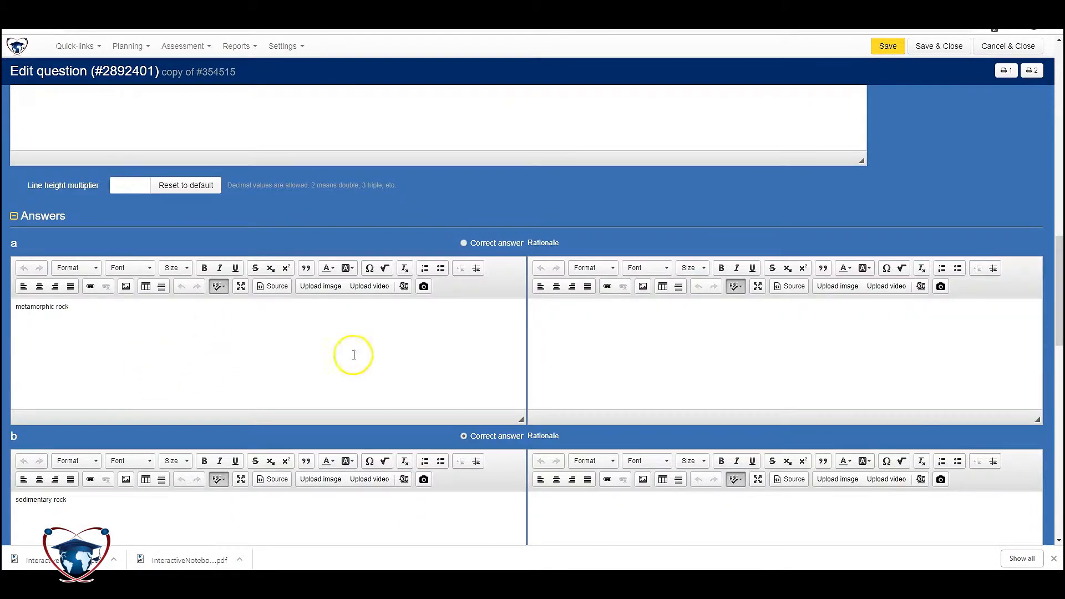
pyautogui.scroll(-6, 161, 355)
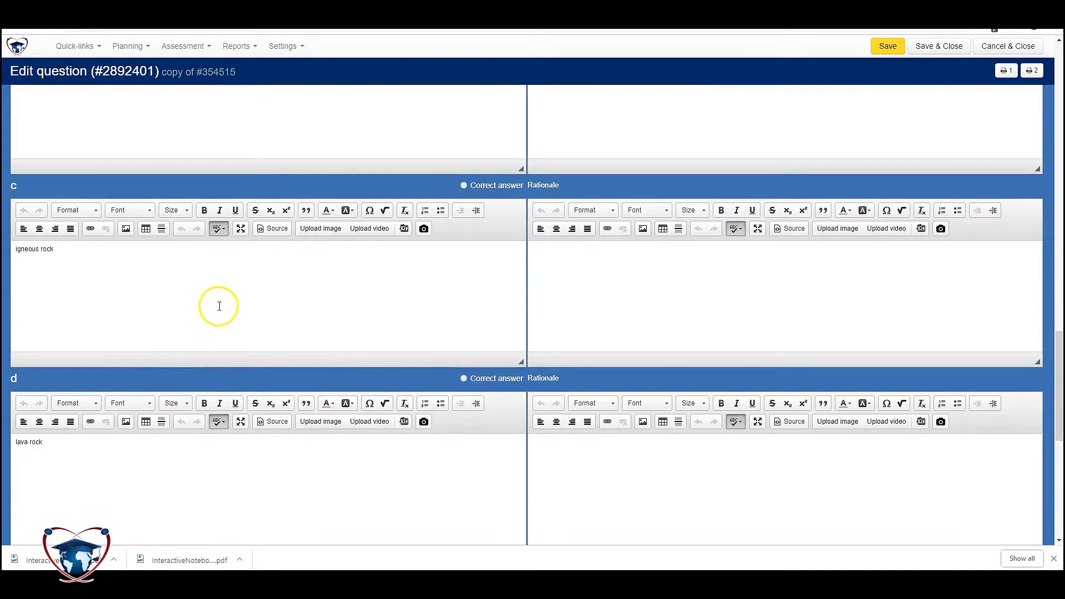
pyautogui.scroll(2, 218, 307)
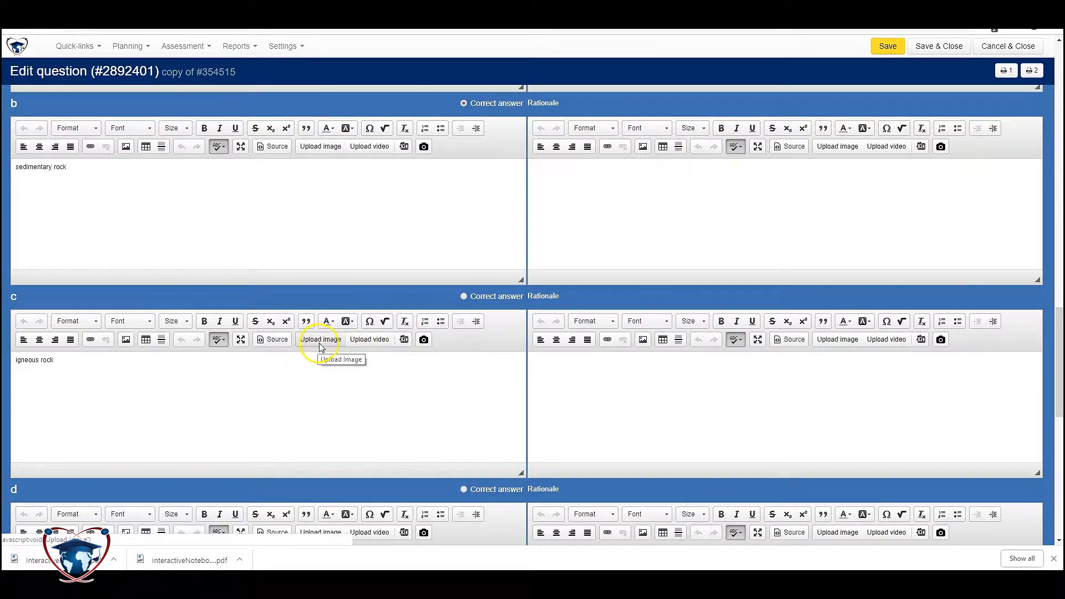
pyautogui.scroll(3, 300, 298)
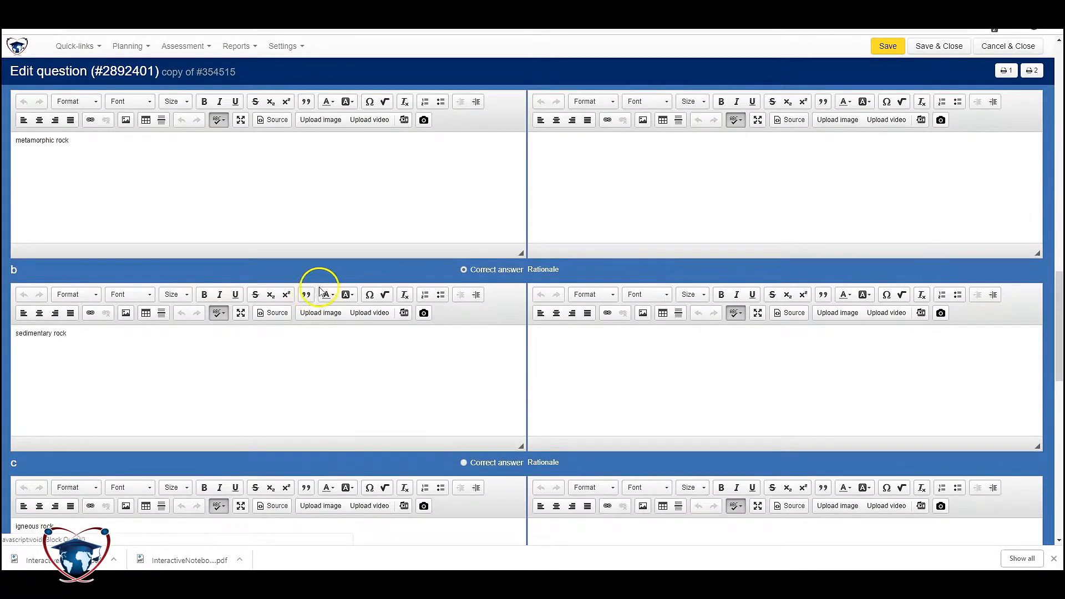
pyautogui.scroll(2, 321, 289)
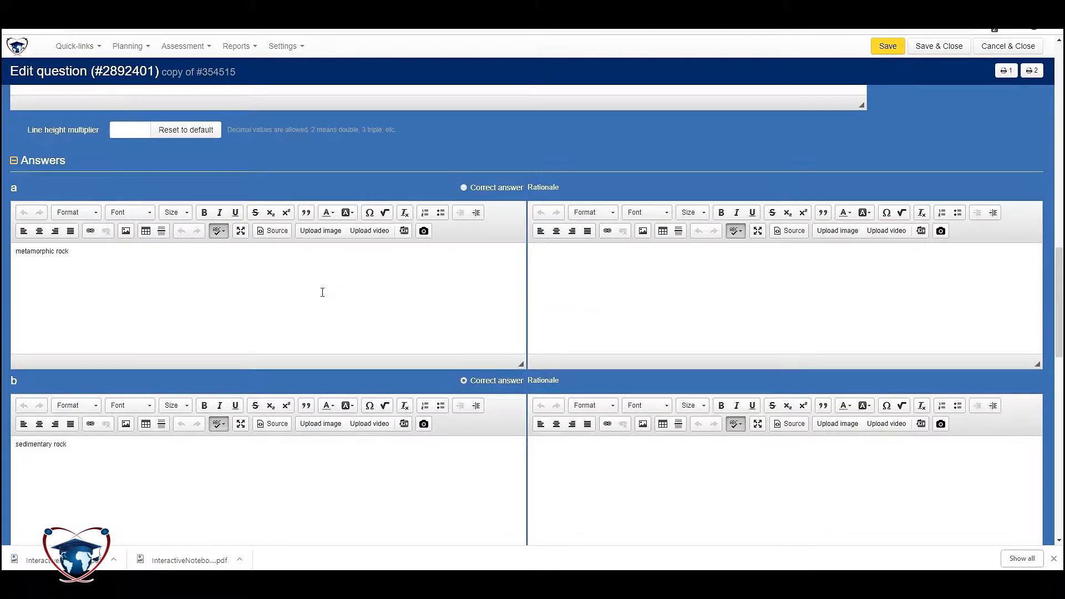
pyautogui.scroll(5, 322, 292)
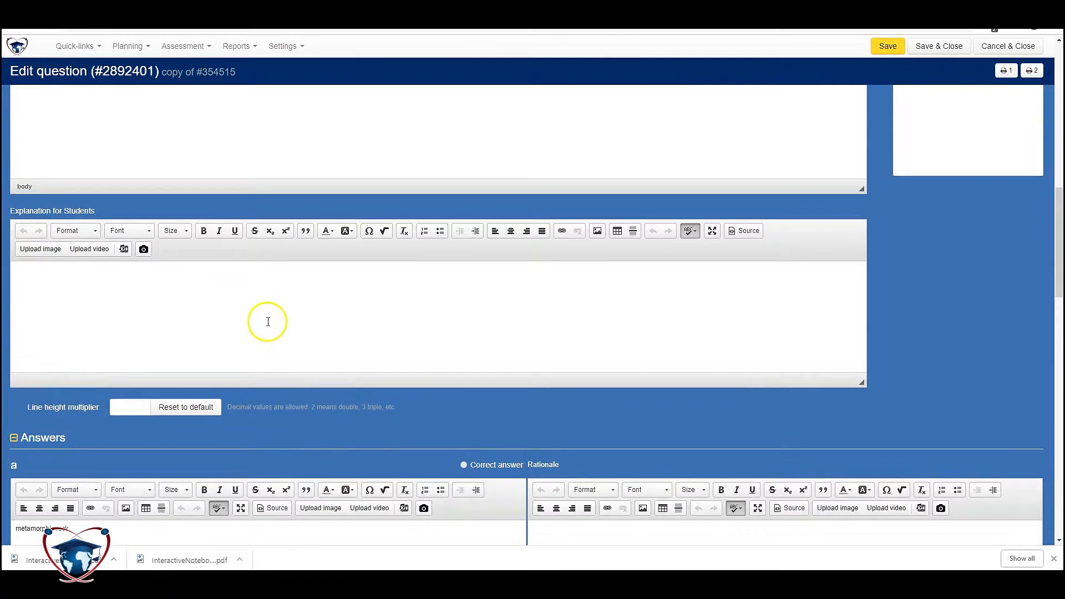
pyautogui.scroll(-3, 270, 326)
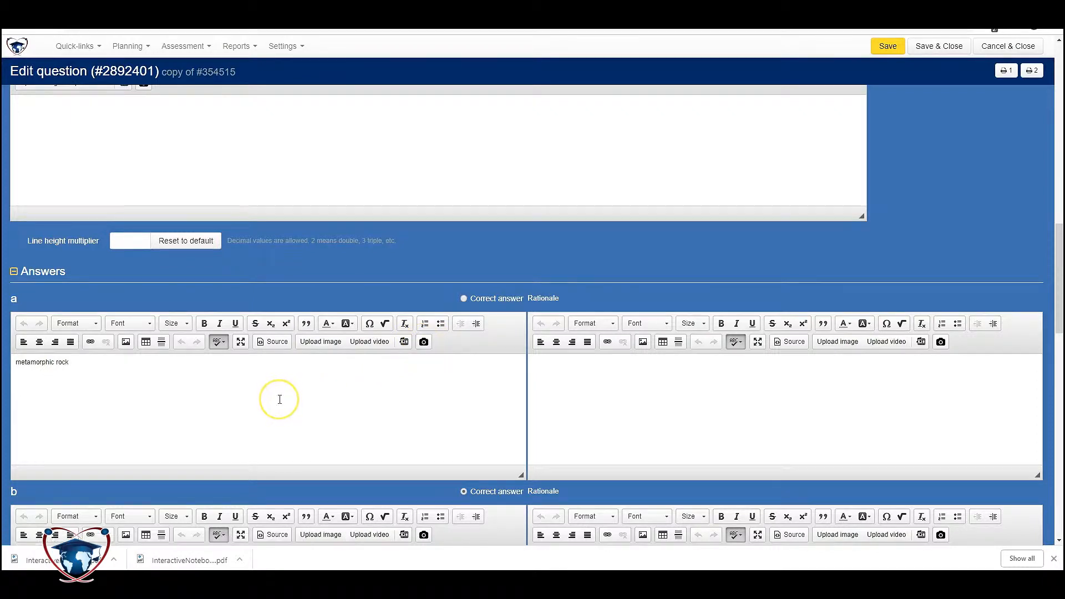
# Save the fossil rock question and close it to return to the assessment
pyautogui.scroll(10, 385, 412)
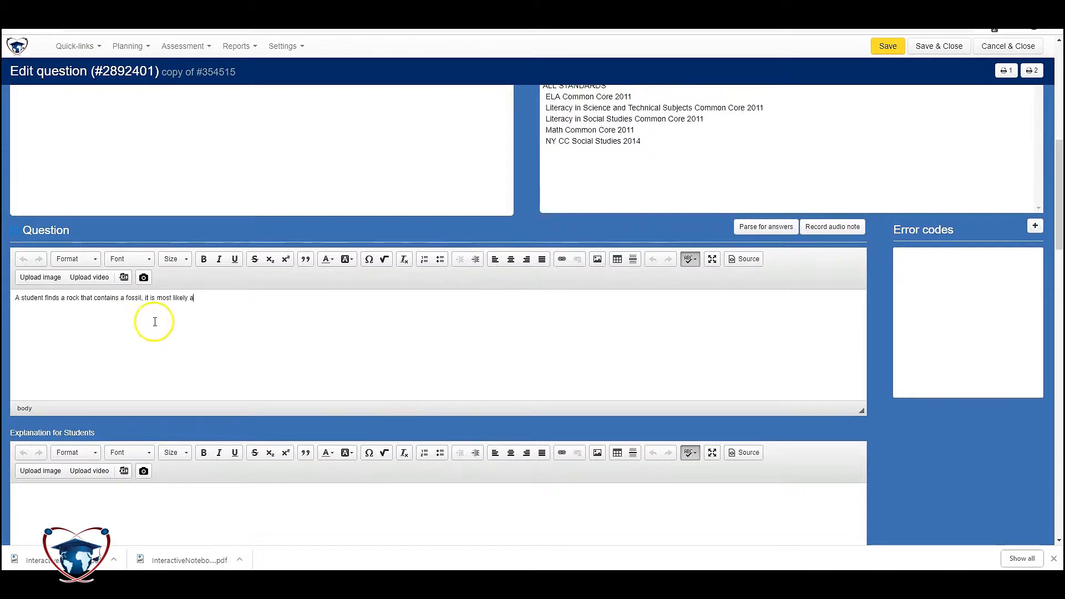
pyautogui.click(882, 47)
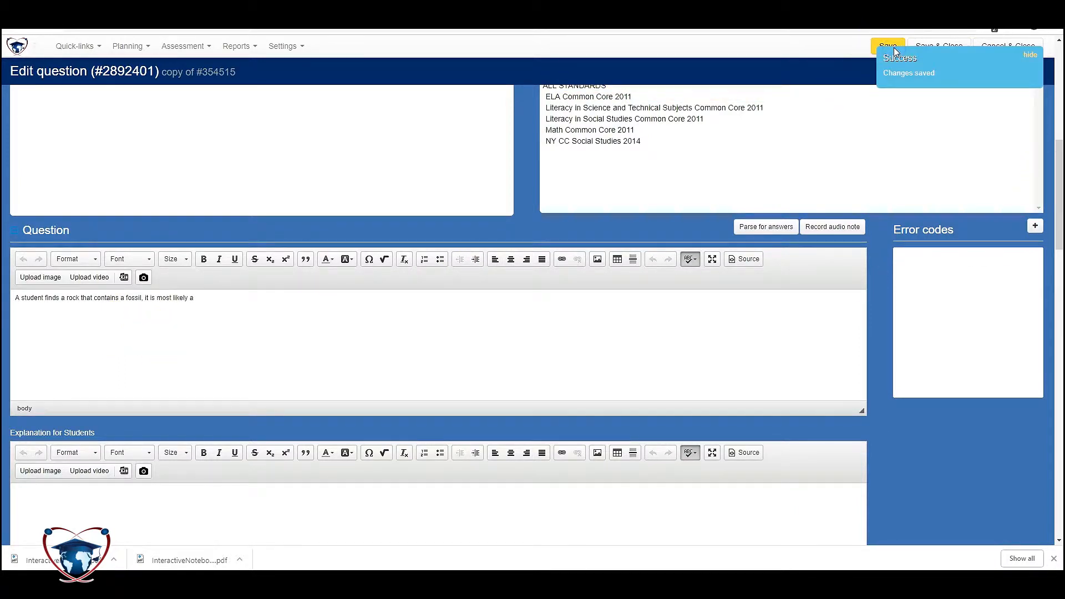
pyautogui.click(947, 47)
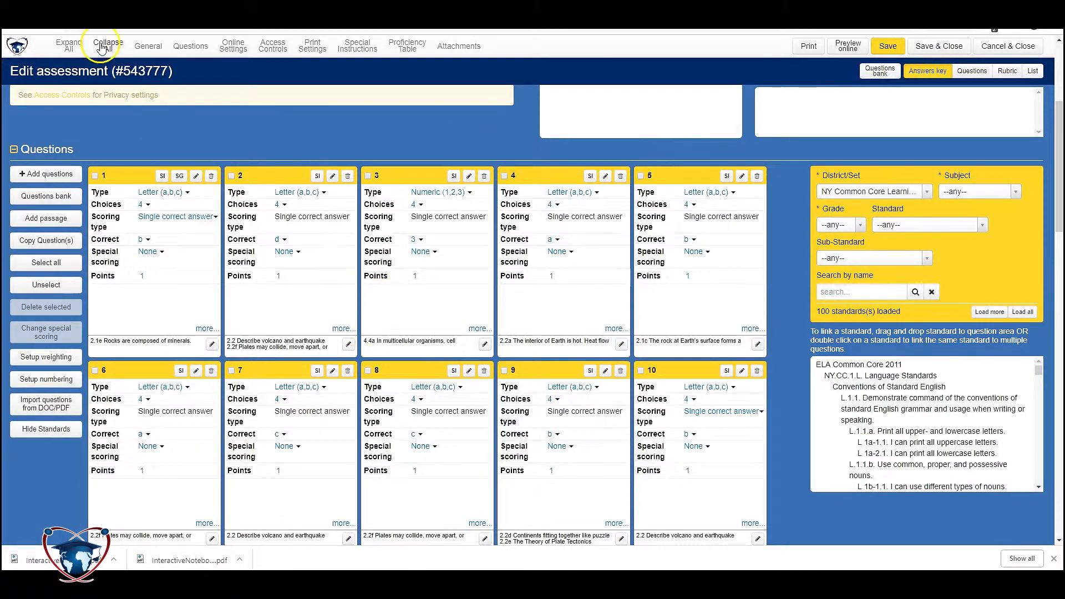
# Look through the assessment's question cards, online settings, access controls and print settings, and return to the assessments list
pyautogui.scroll(1, 178, 291)
pyautogui.click(150, 333)
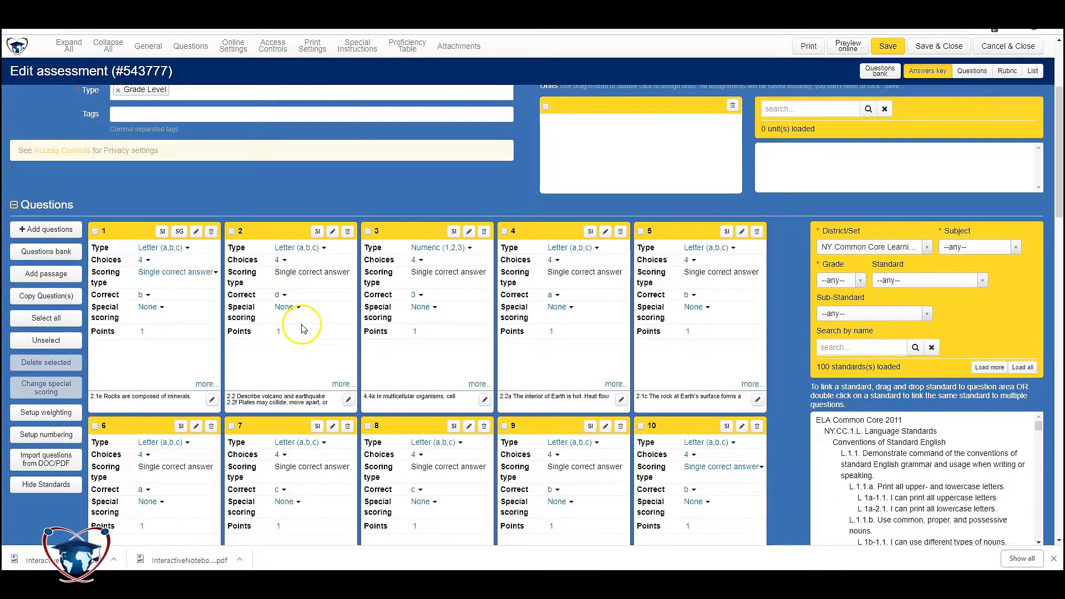
pyautogui.scroll(-2, 170, 314)
pyautogui.scroll(-2, 177, 314)
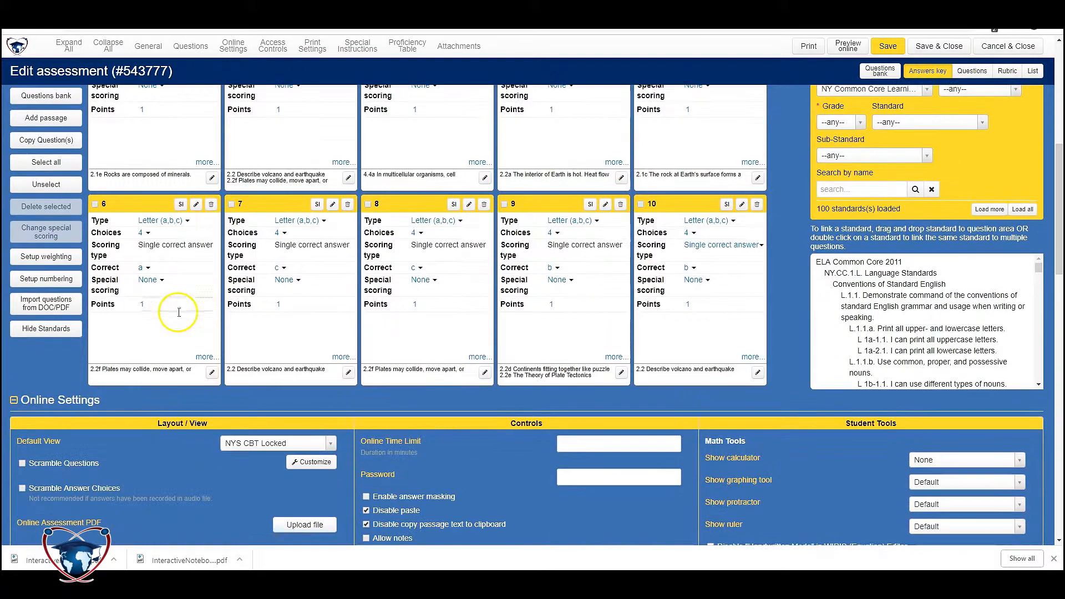
pyautogui.scroll(-3, 228, 308)
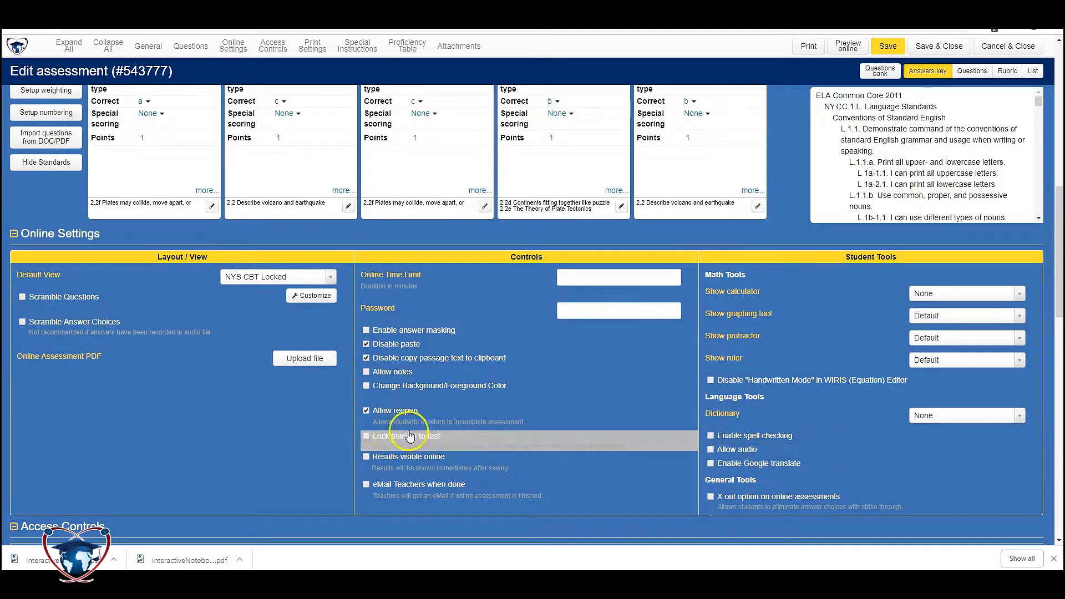
pyautogui.scroll(-3, 199, 354)
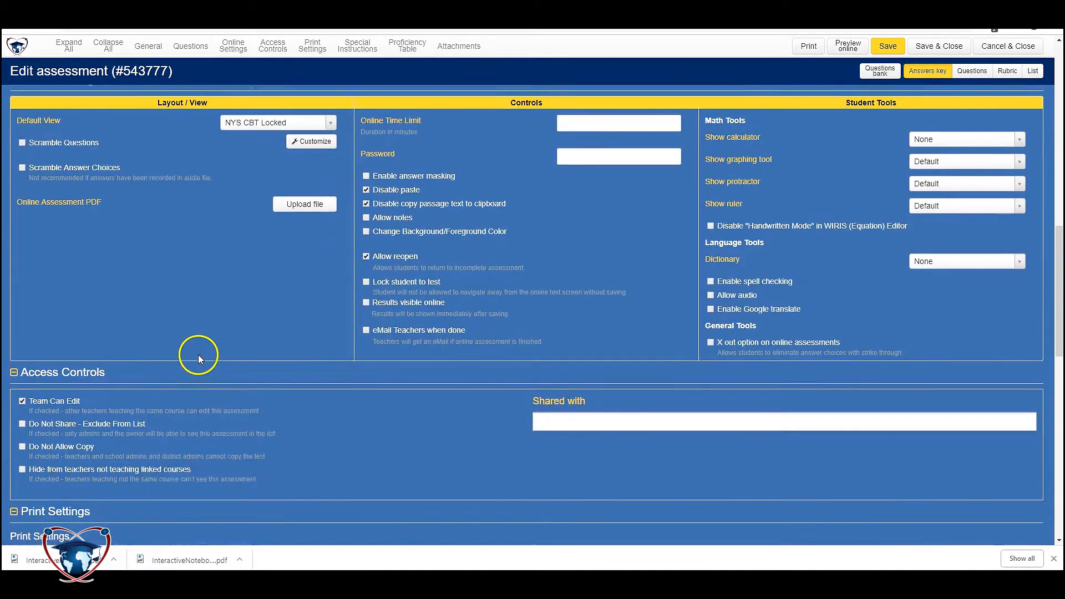
pyautogui.scroll(-4, 196, 355)
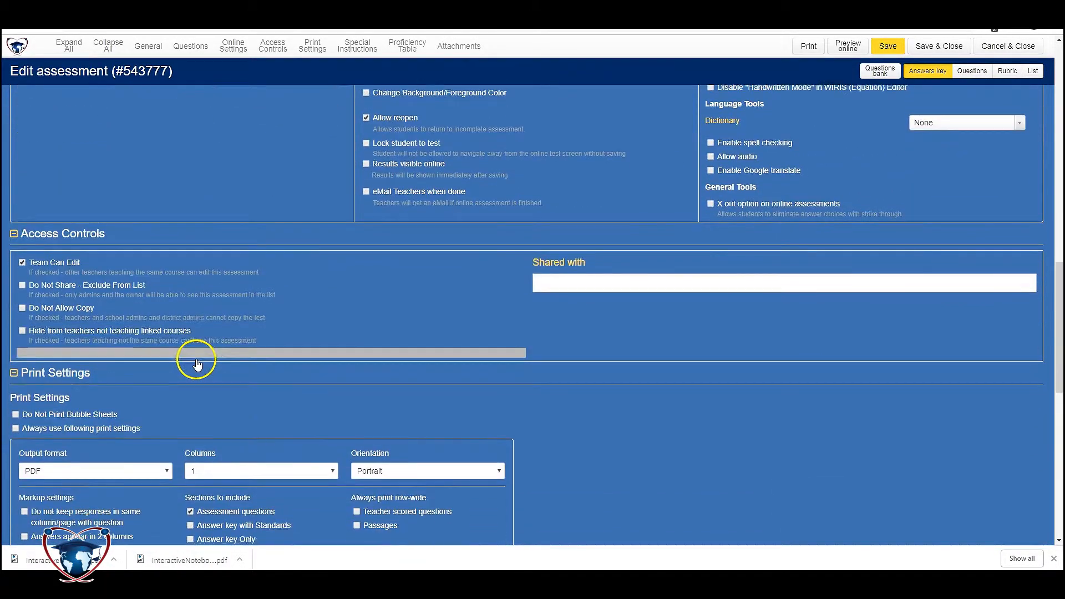
pyautogui.scroll(15, 310, 305)
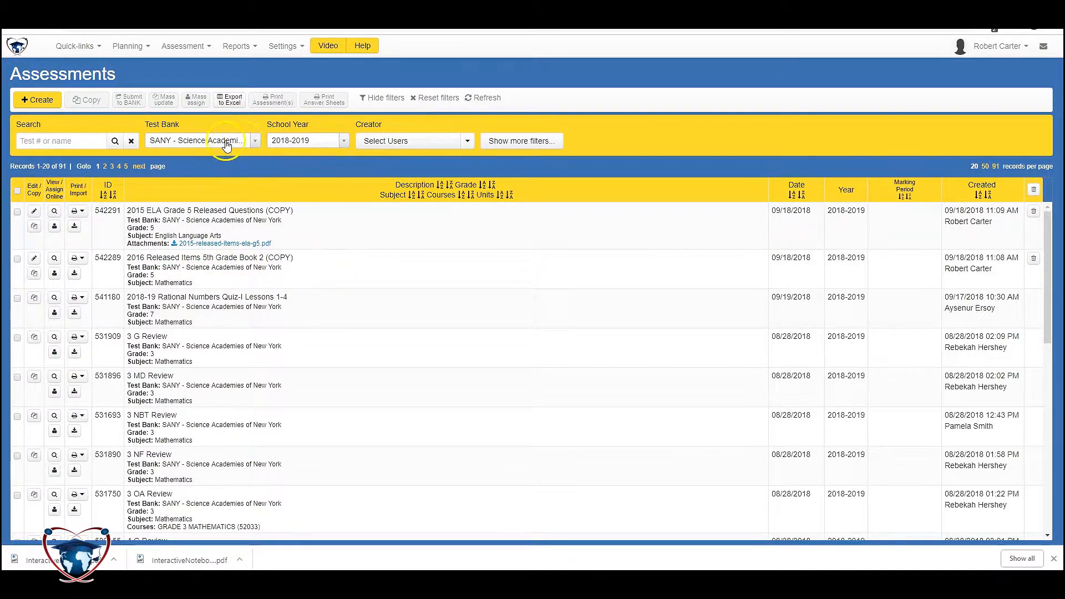
# Filter the assessments list by creator to show only those made by Myself
pyautogui.click(377, 141)
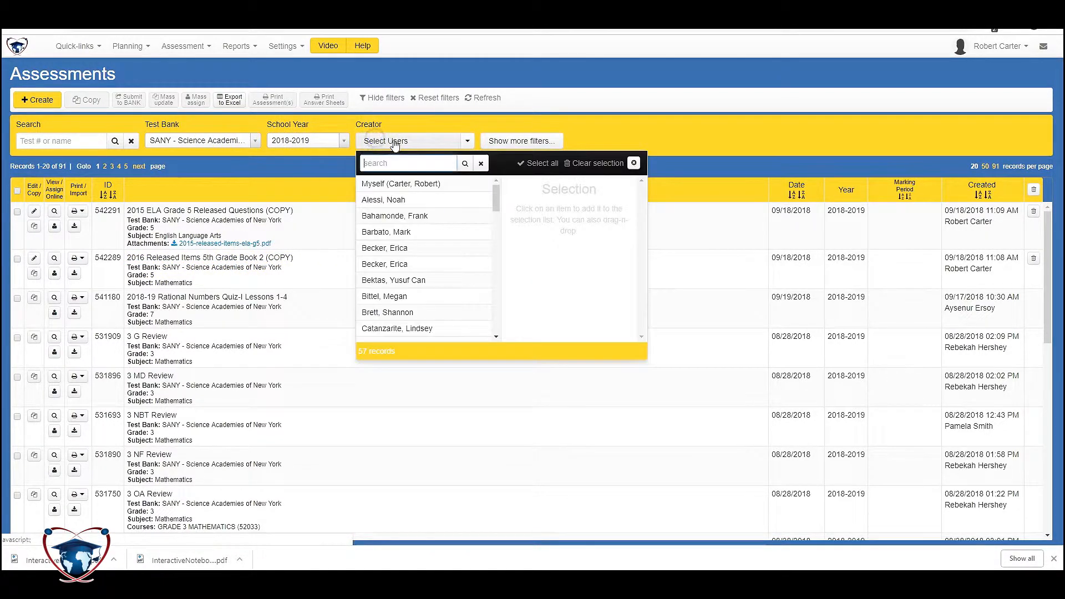
pyautogui.scroll(-1, 413, 307)
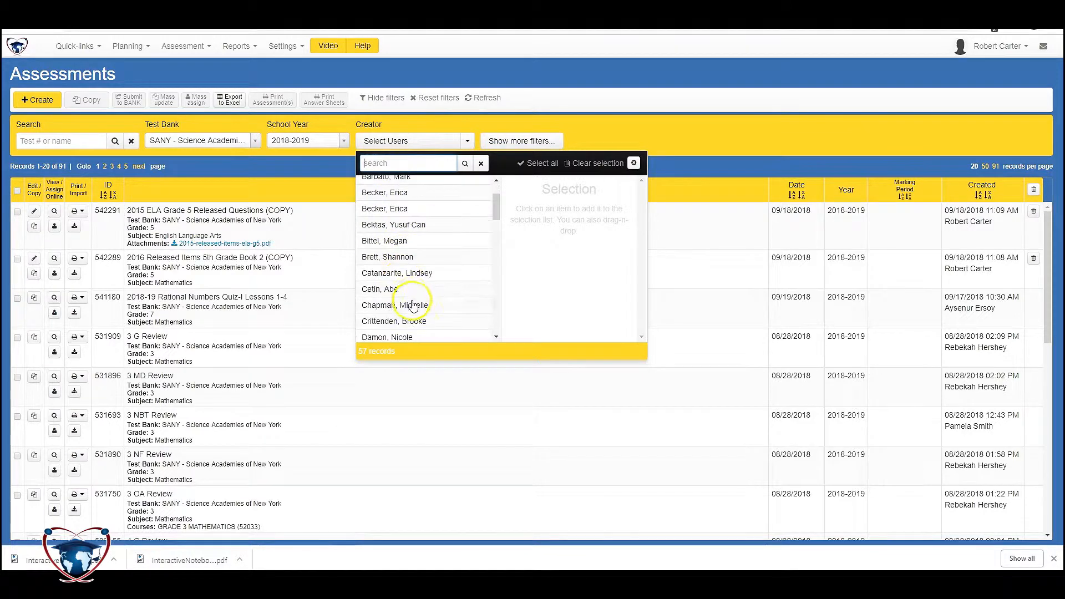
pyautogui.scroll(-1, 405, 277)
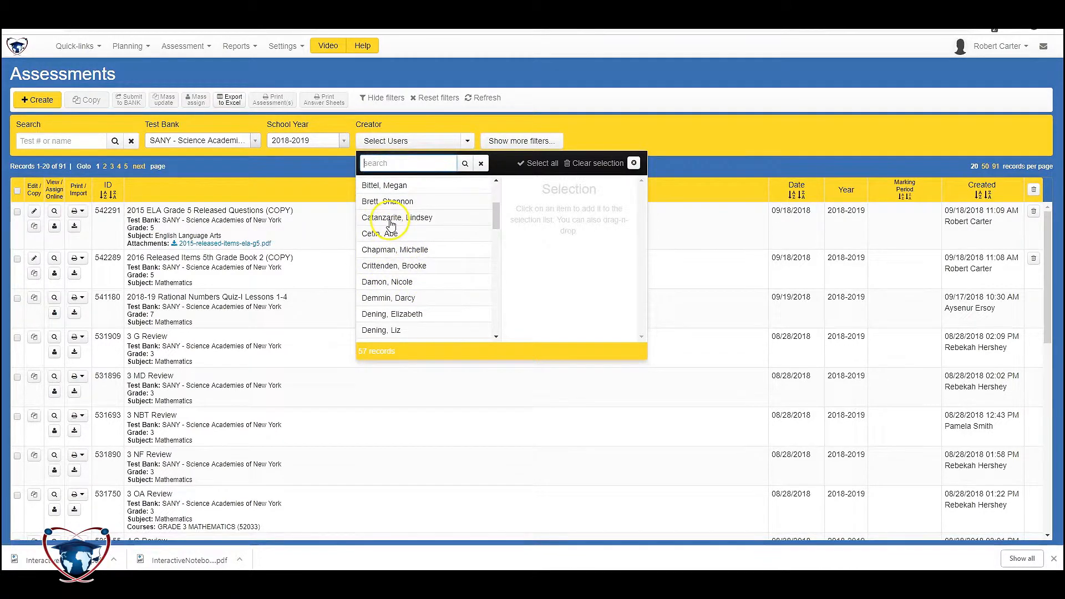
pyautogui.scroll(1, 391, 224)
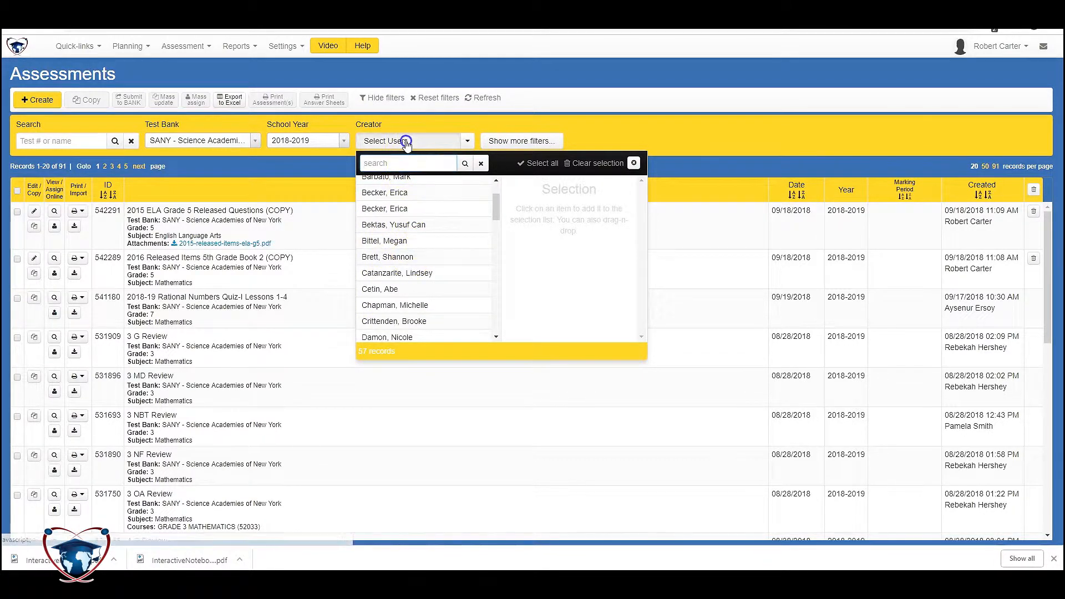
pyautogui.scroll(1, 417, 203)
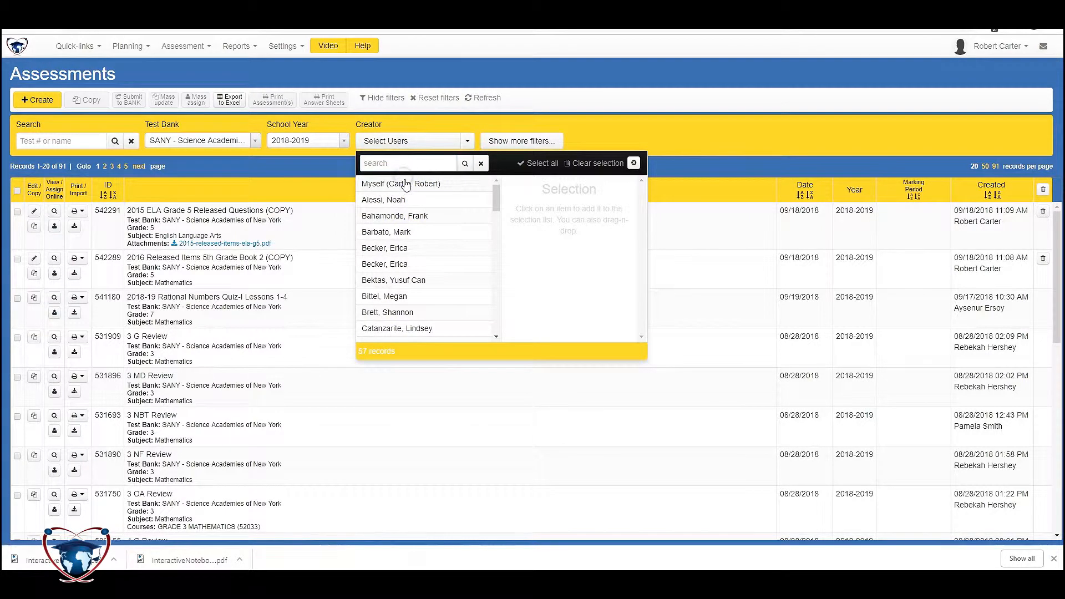
pyautogui.click(406, 185)
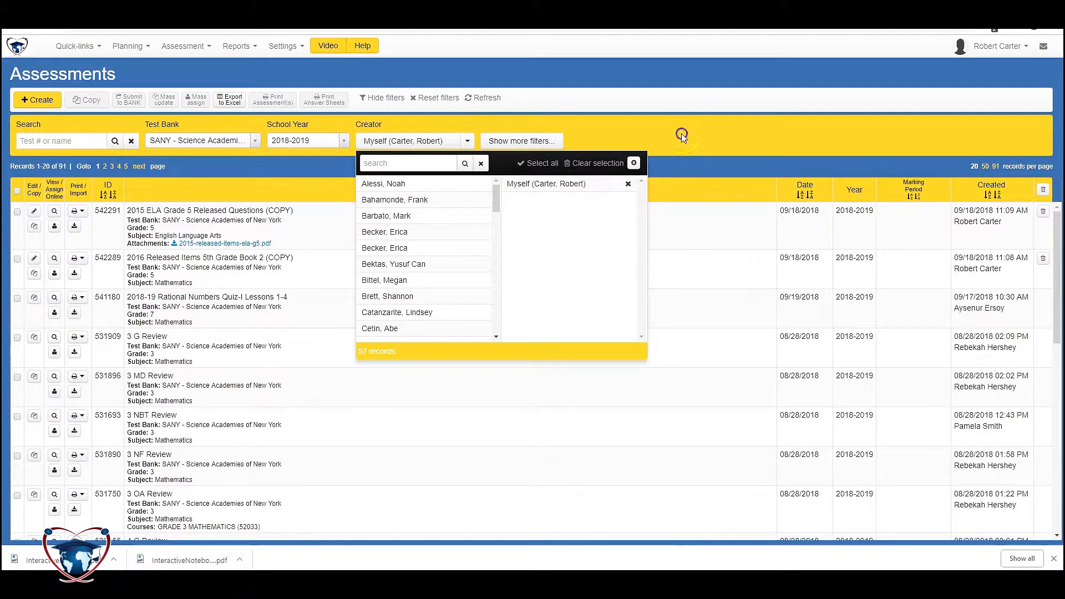
pyautogui.click(681, 133)
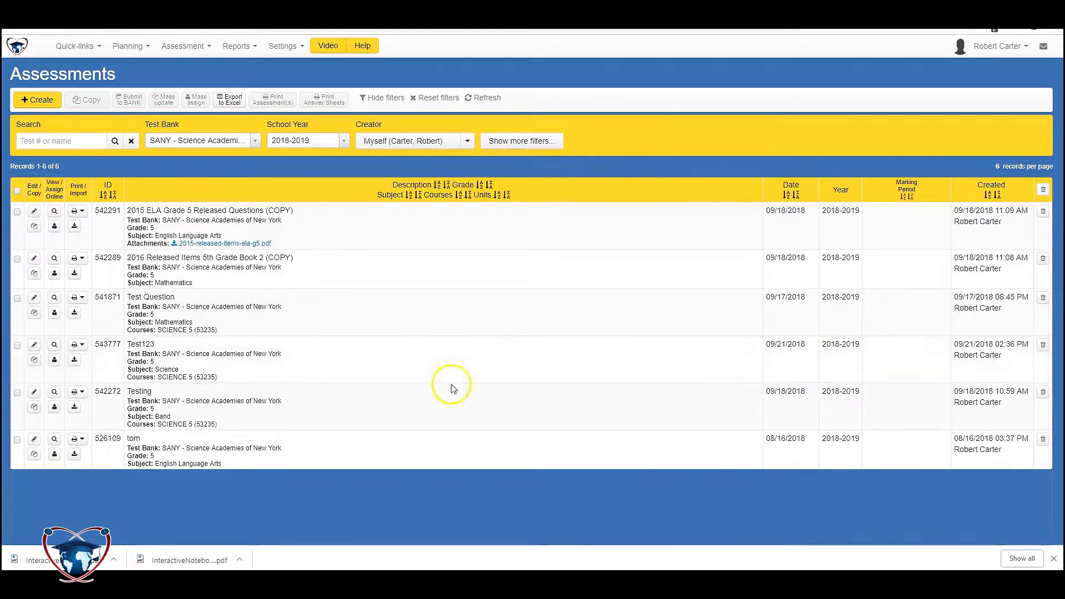
# Open the online student assignment window for the Test123 assessment
pyautogui.moveTo(805, 344); pyautogui.dragTo(546, 361)
pyautogui.click(361, 365)
pyautogui.click(54, 361)
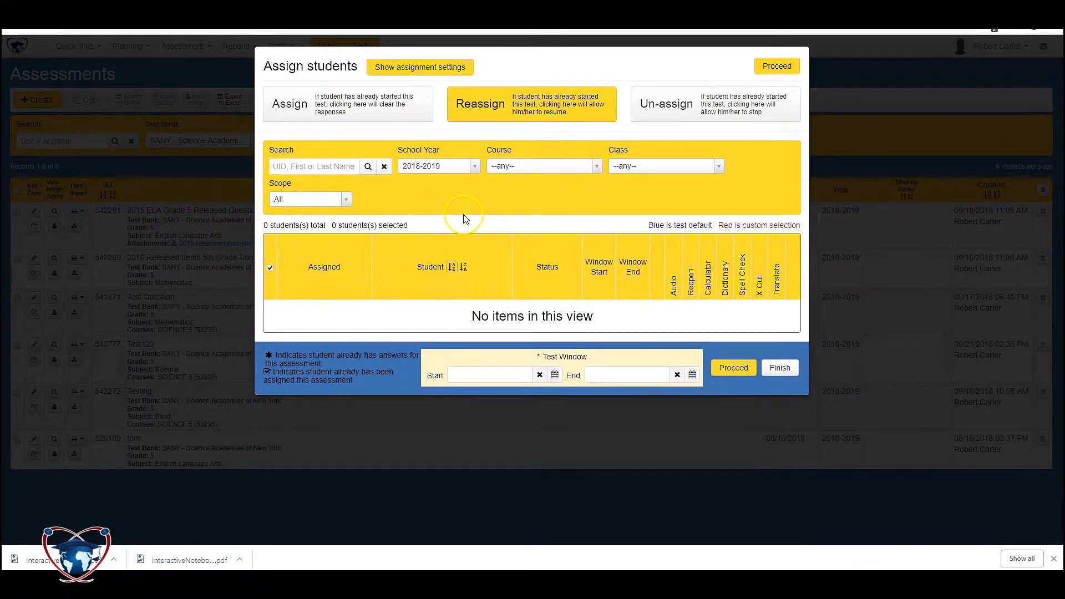
# Filter the students to assign by the 2017-2018 school year
pyautogui.click(471, 165)
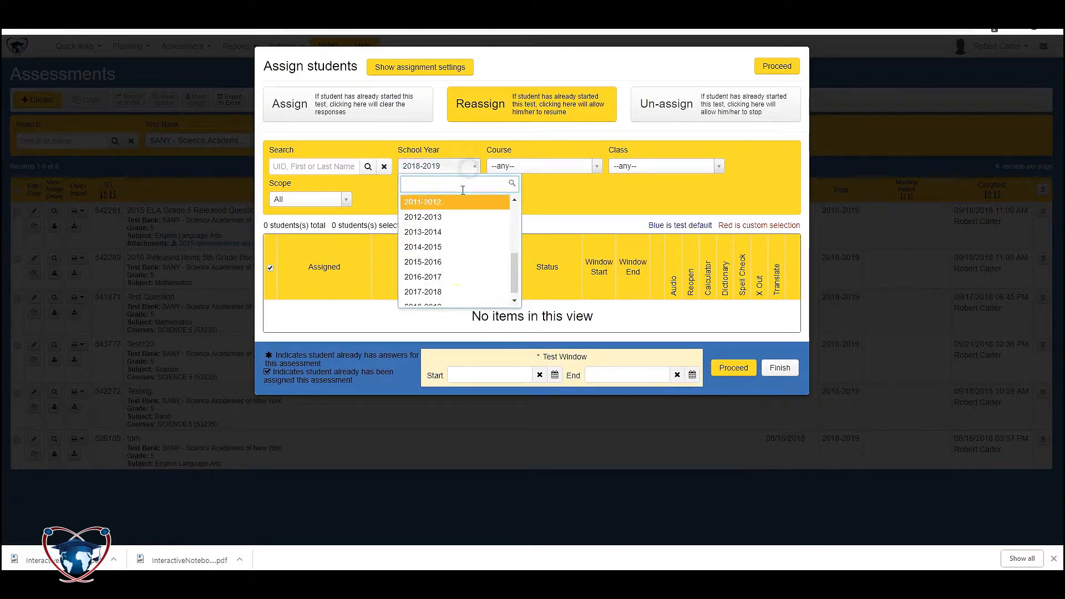
pyautogui.click(452, 292)
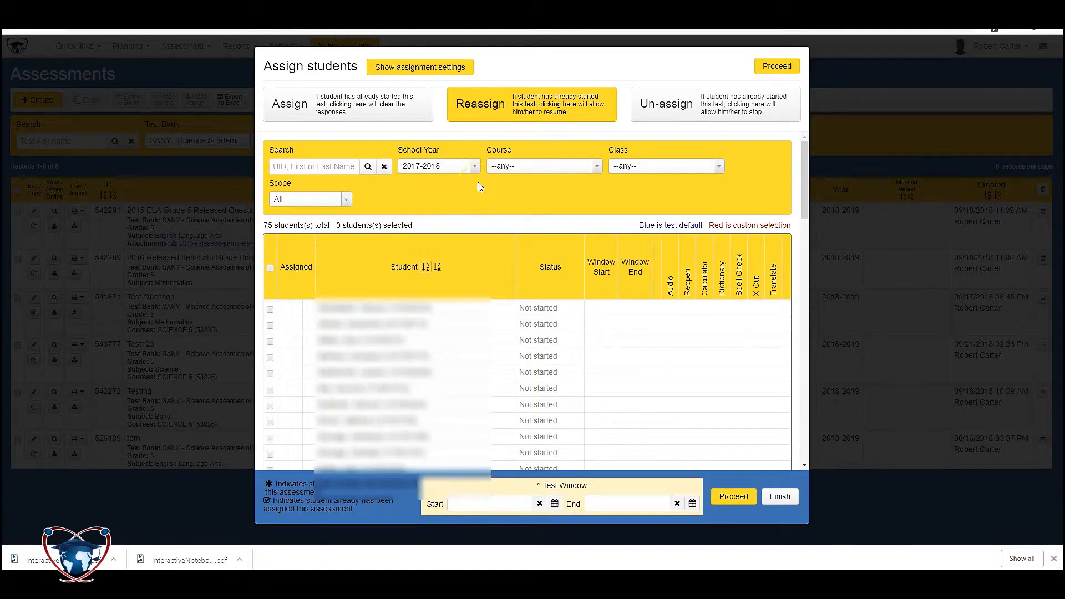
pyautogui.click(464, 174)
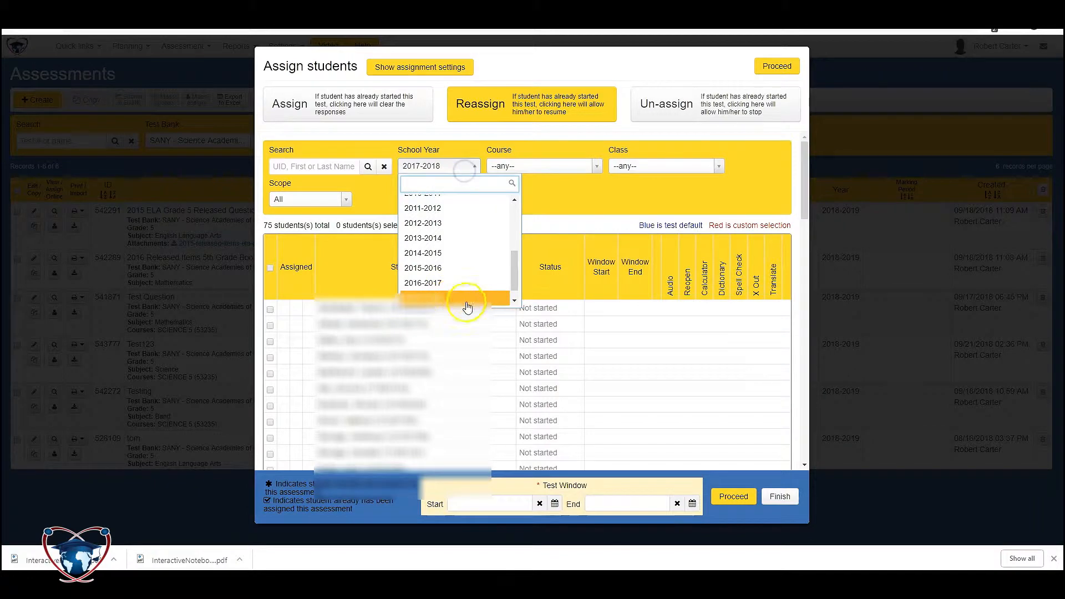
pyautogui.click(514, 299)
pyautogui.click(477, 298)
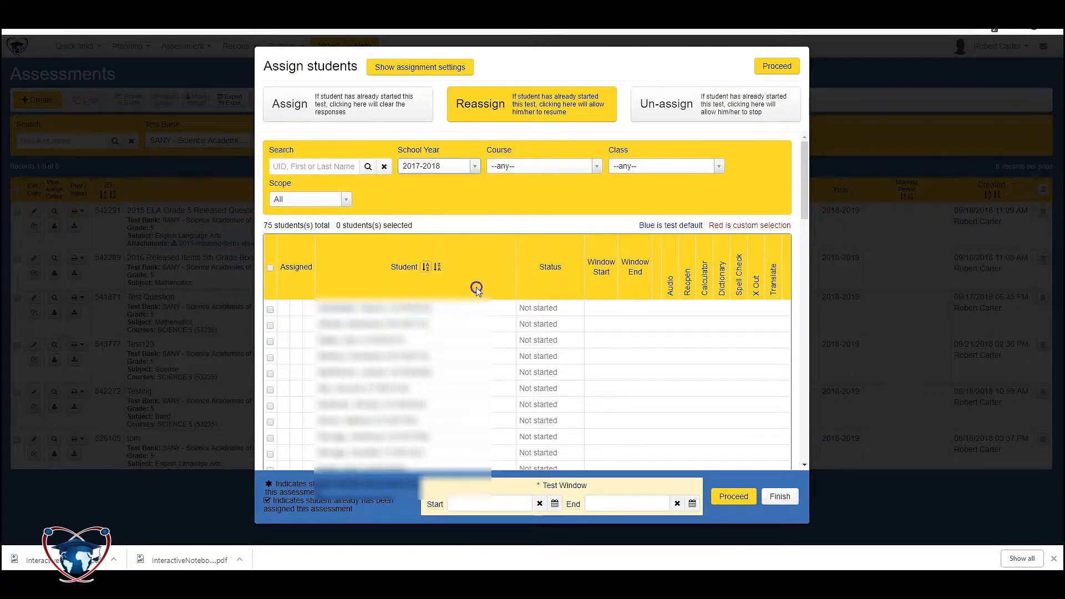
# Filter the students by course SCIENCE 5 (53235) and its class 848 Sec 3, and select all listed students
pyautogui.click(531, 167)
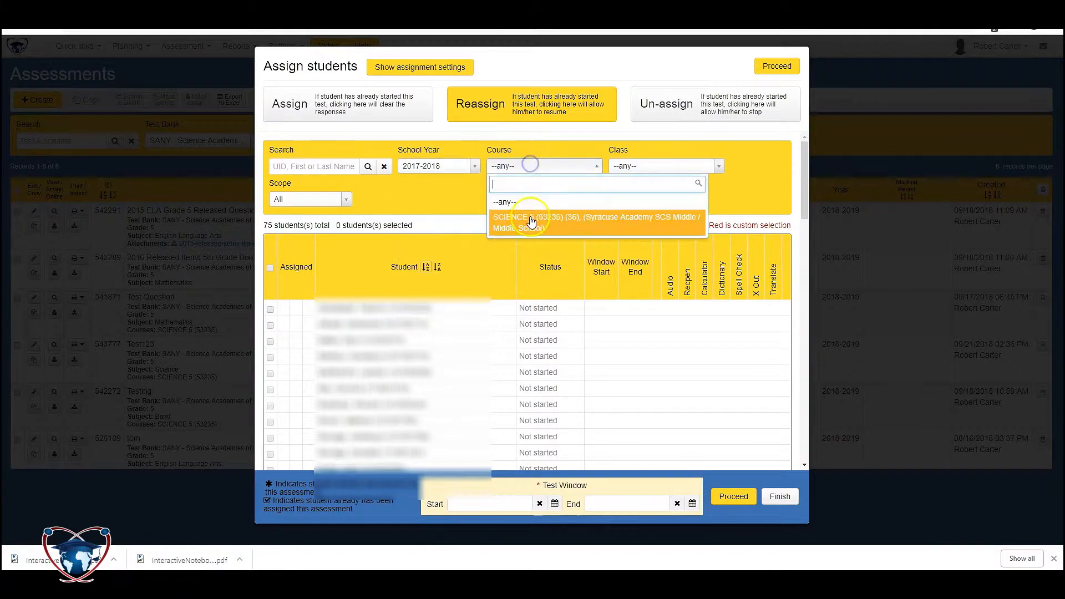
pyautogui.click(528, 222)
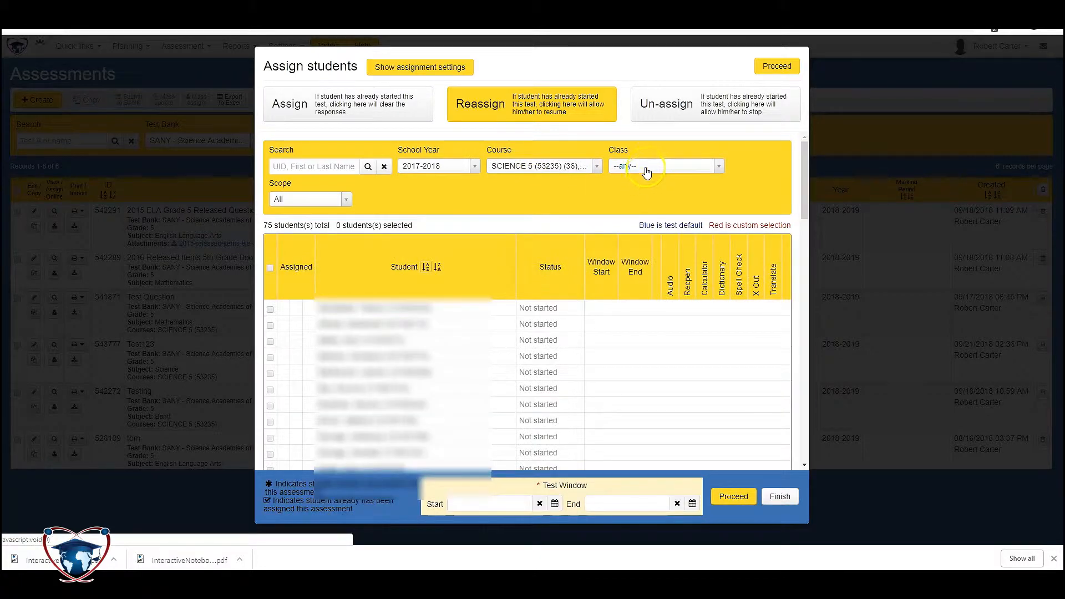
pyautogui.click(644, 166)
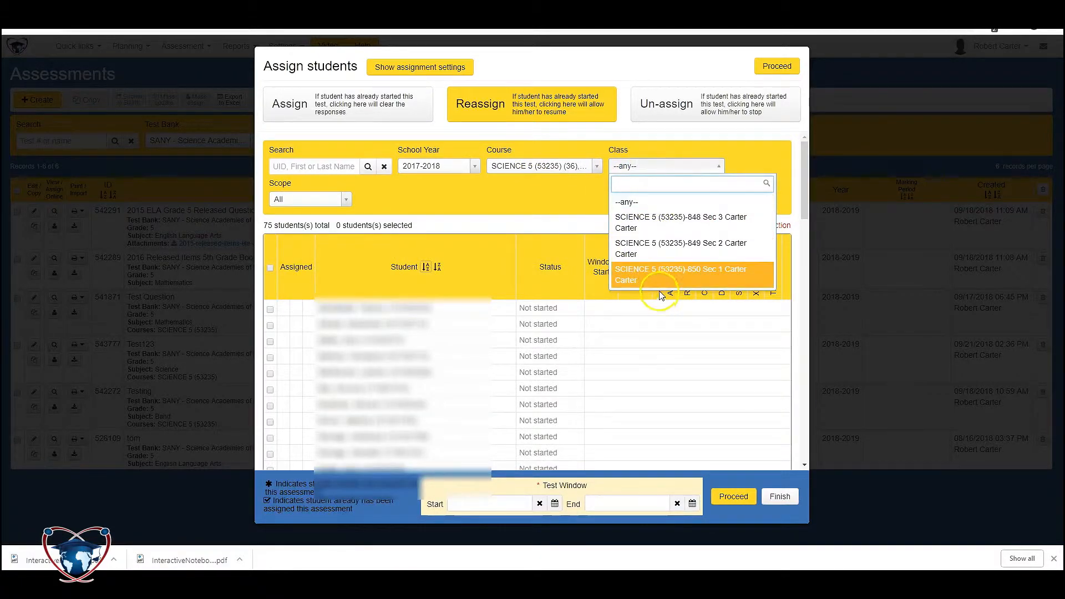
pyautogui.click(652, 217)
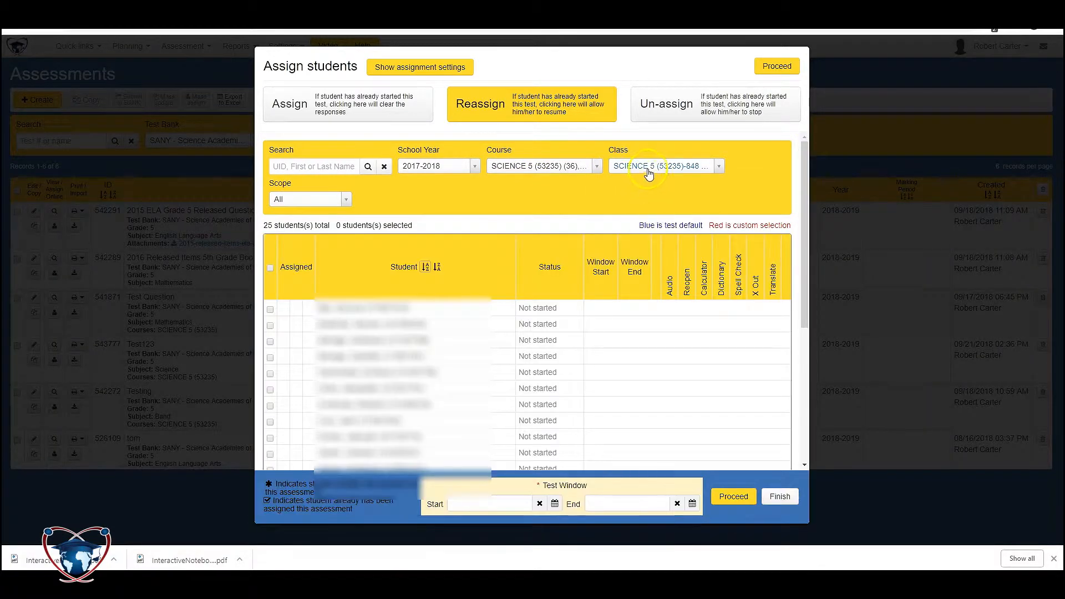
pyautogui.click(647, 166)
pyautogui.click(542, 211)
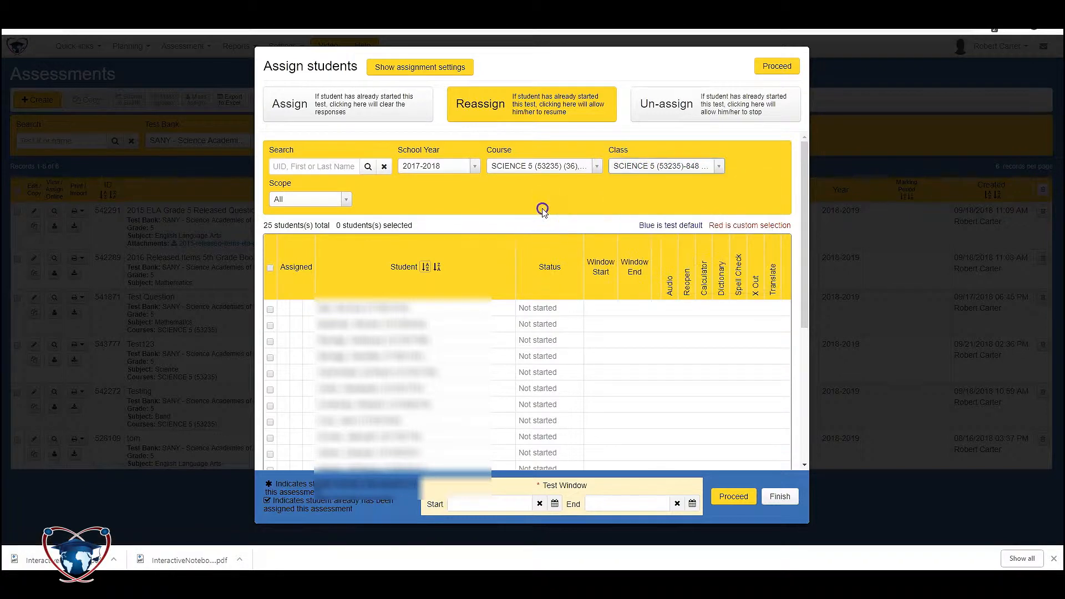
pyautogui.click(649, 168)
pyautogui.click(661, 225)
pyautogui.click(270, 268)
# Set the test window from 09/21/2018 03:45 PM to 09/21/2018 04:45 PM and proceed with assigning the selected students
pyautogui.click(513, 503)
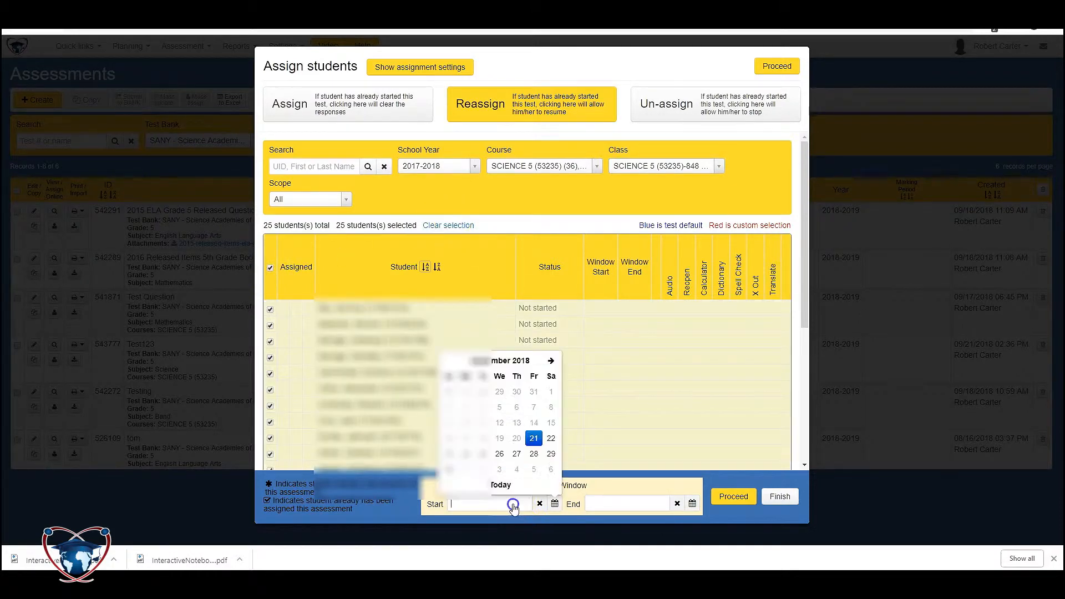
pyautogui.click(528, 458)
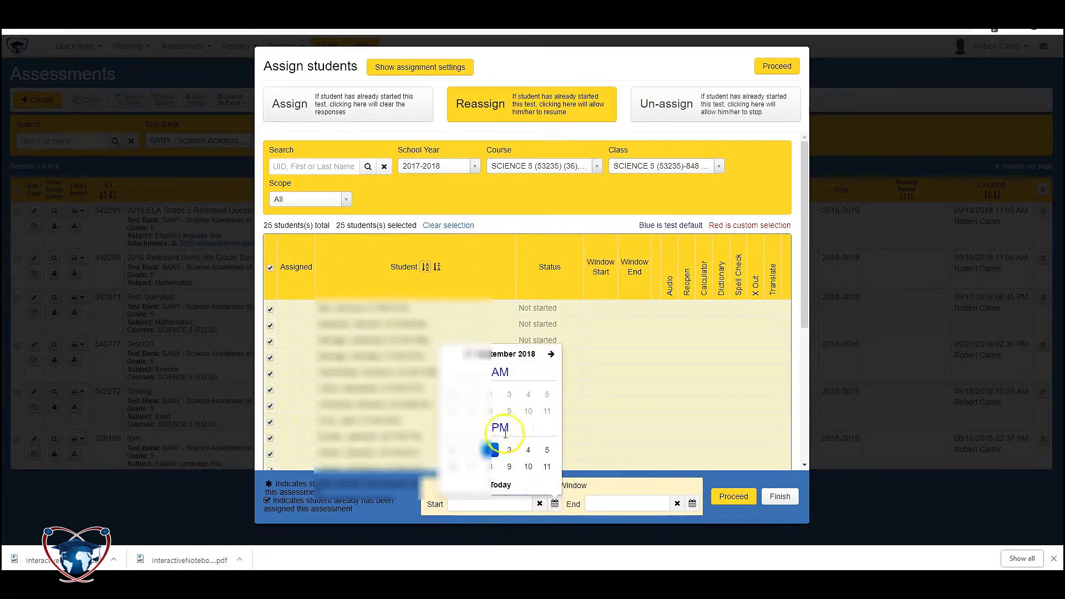
pyautogui.click(509, 450)
pyautogui.click(492, 465)
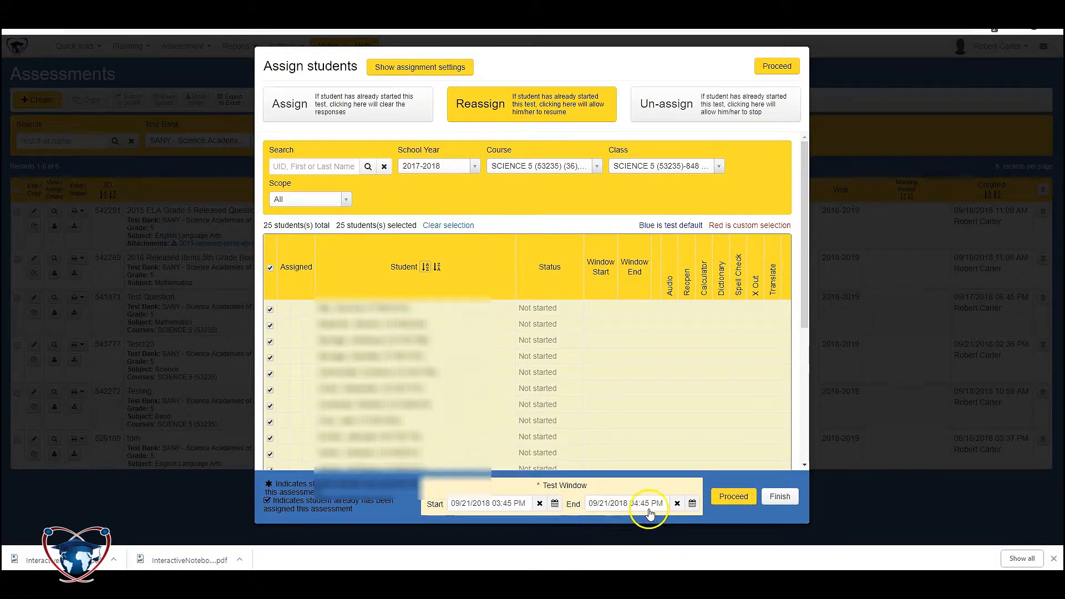
pyautogui.click(731, 496)
pyautogui.click(726, 496)
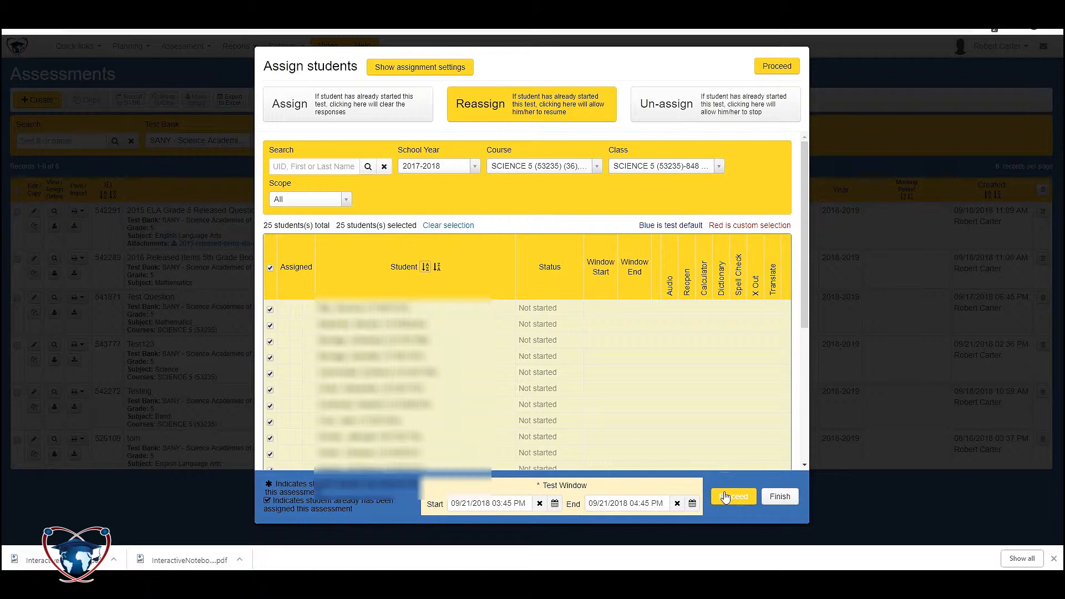